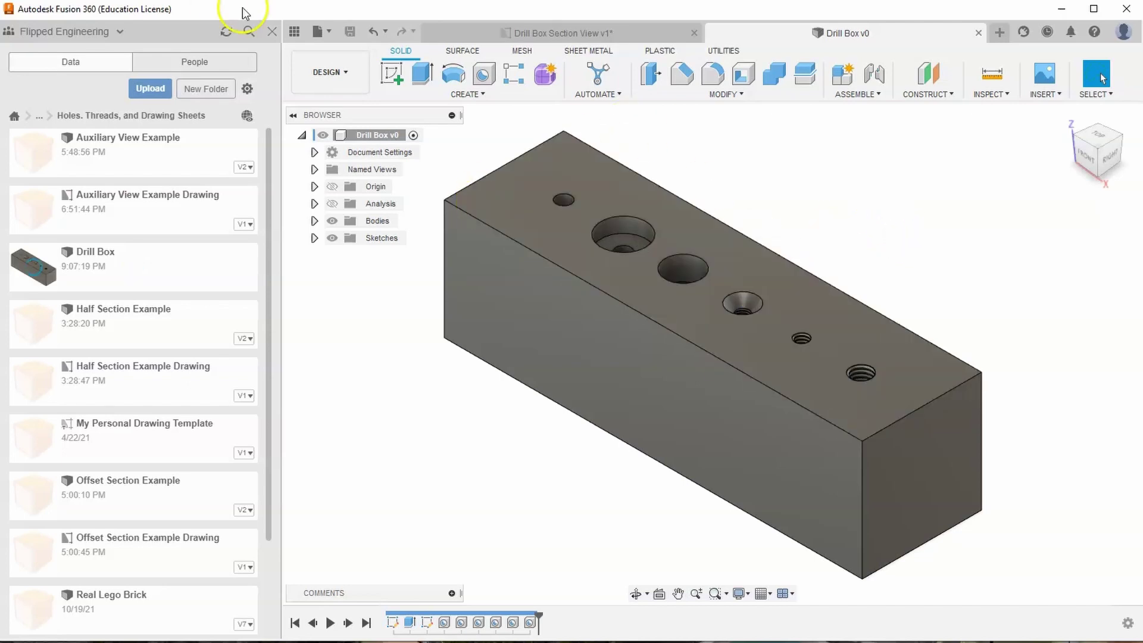
# Create a new Full Assembly drawing of Drill Box using My Personal Drawing Template
pyautogui.click(327, 72)
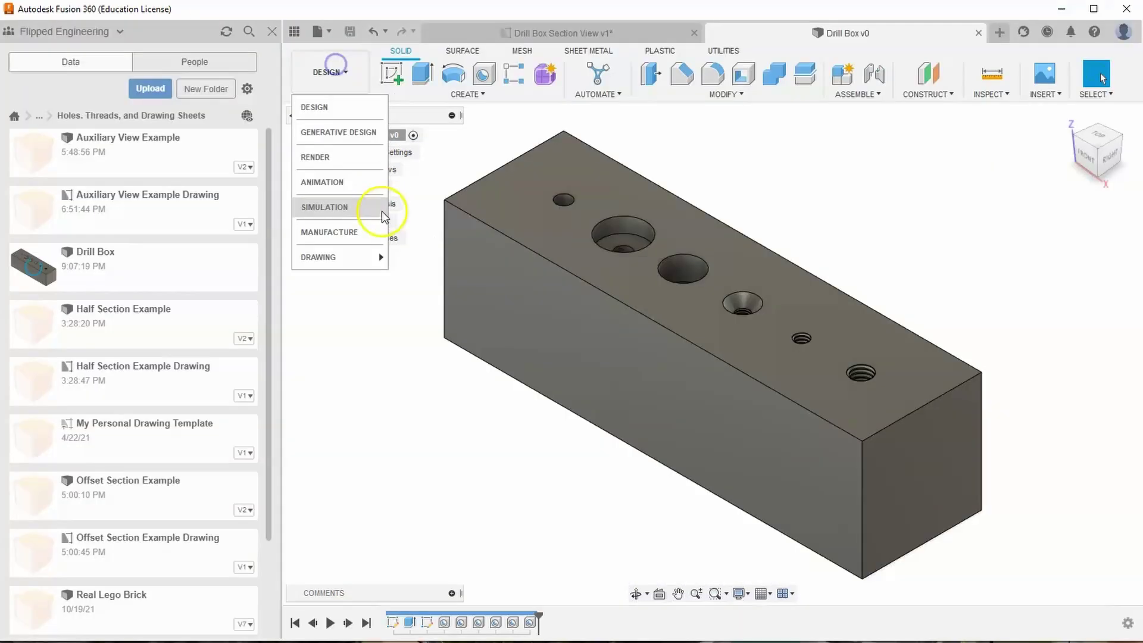
pyautogui.moveTo(338, 268)
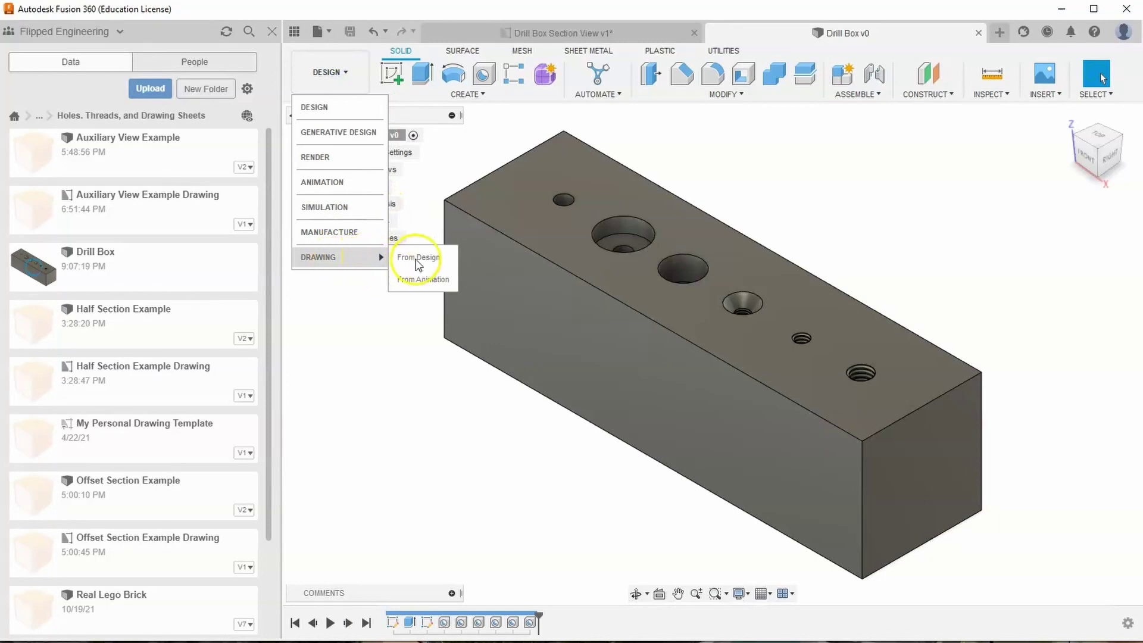
pyautogui.click(417, 257)
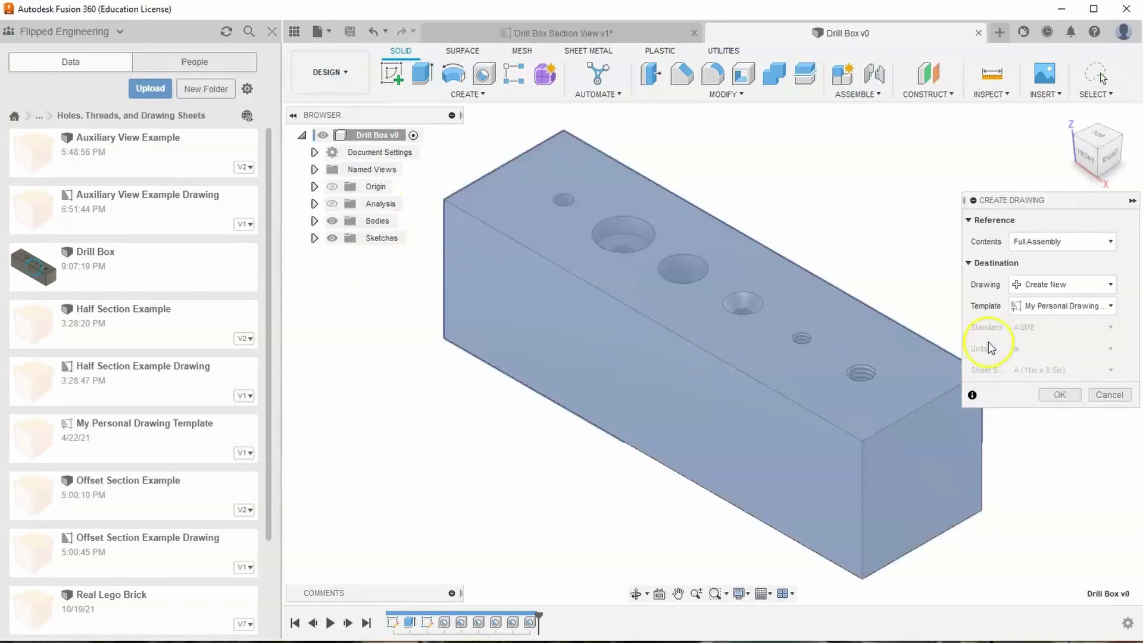
pyautogui.click(1063, 397)
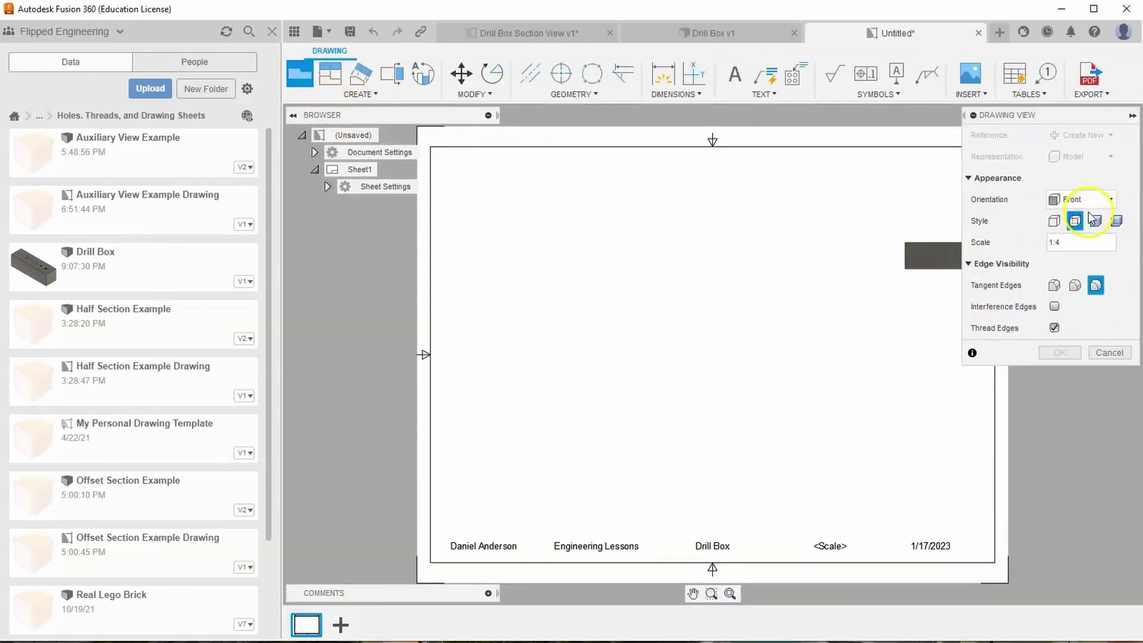
# Place a Top-orientation base view at .75 scale in the upper middle of the sheet
pyautogui.click(1093, 199)
pyautogui.click(1074, 218)
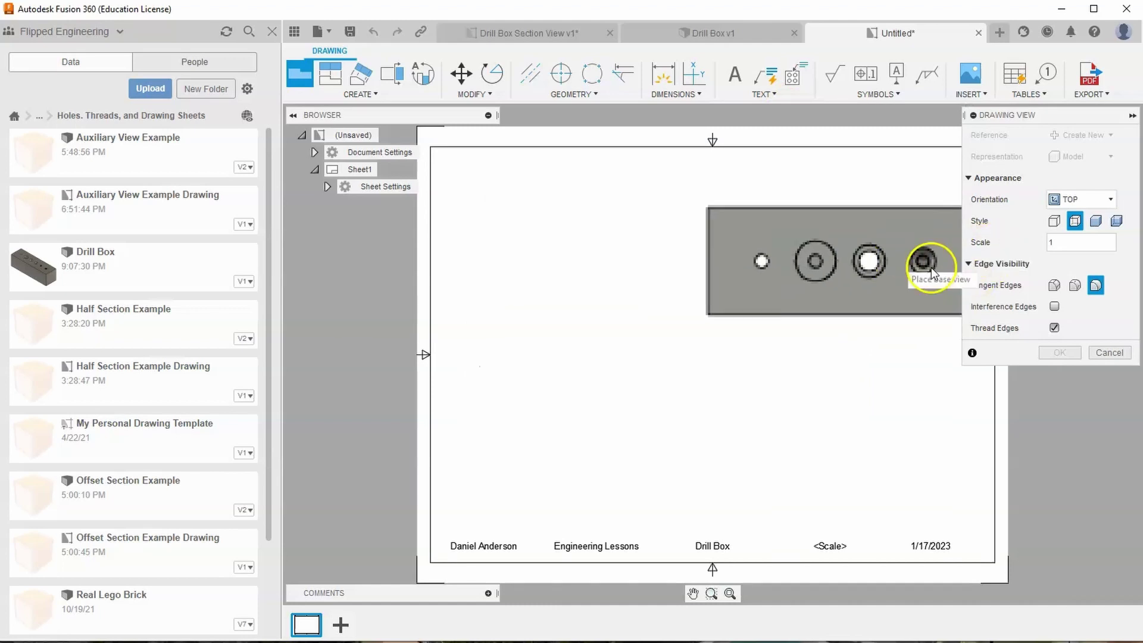
pyautogui.click(1052, 243)
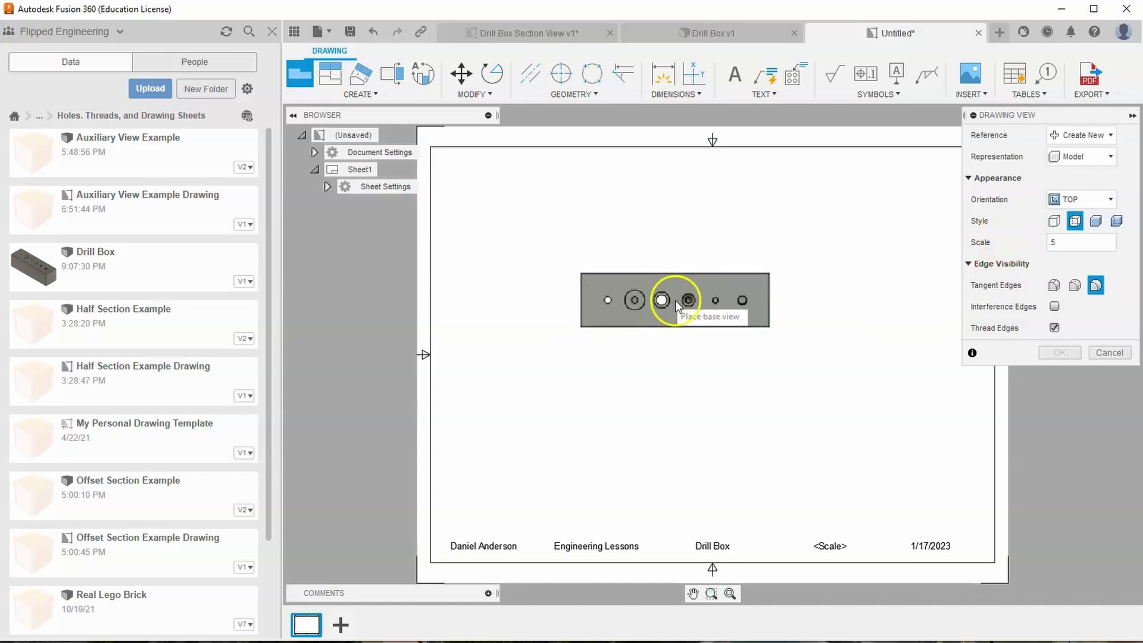
pyautogui.moveTo(1086, 247); pyautogui.dragTo(1030, 244)
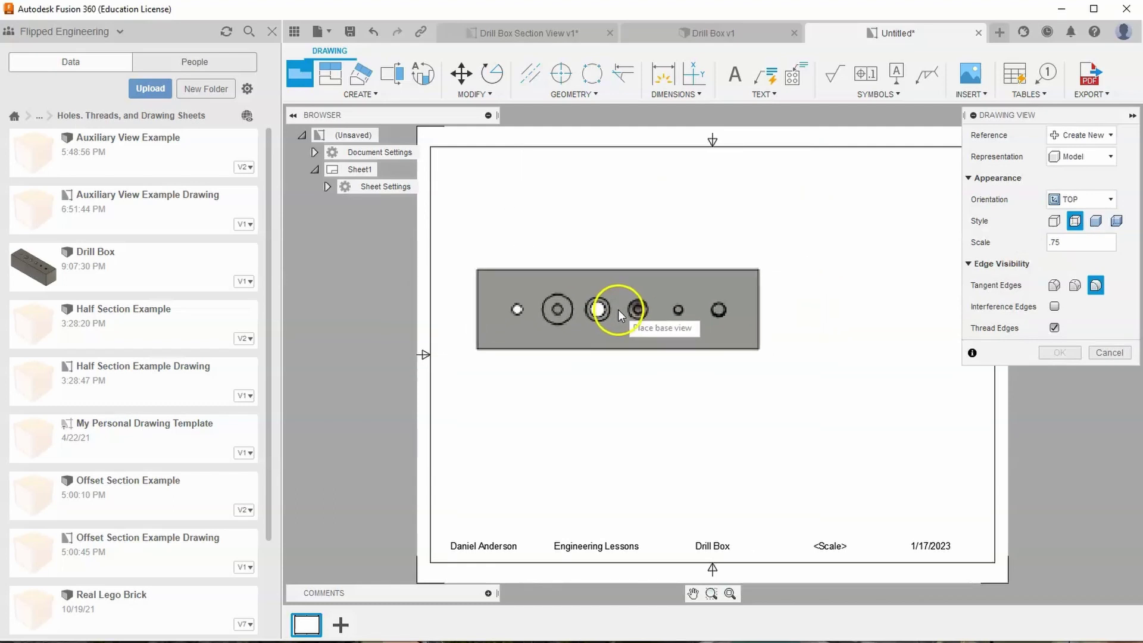
pyautogui.click(717, 309)
pyautogui.click(1049, 355)
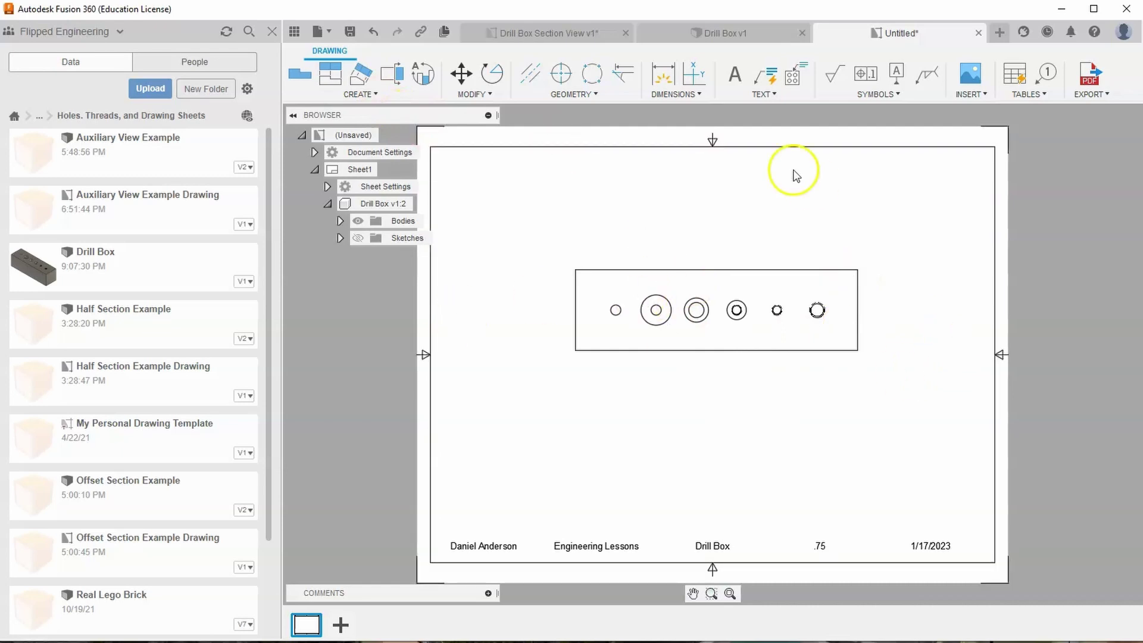
# Draw section line A-A across the top view through all six hole centres
pyautogui.click(393, 86)
pyautogui.scroll(3, 603, 357)
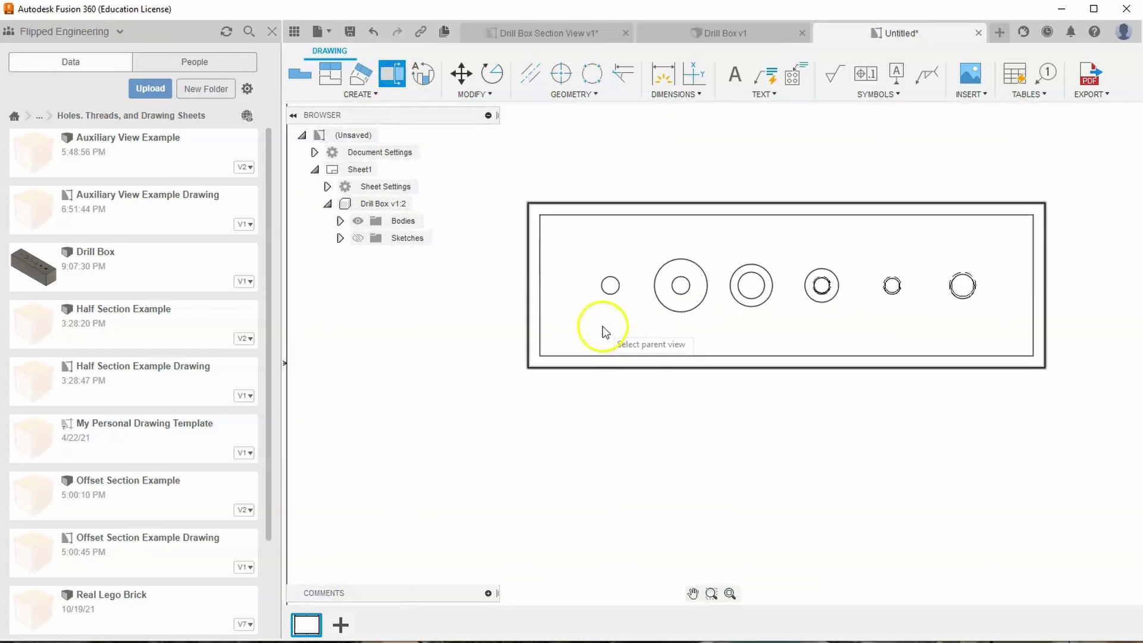
pyautogui.click(553, 409)
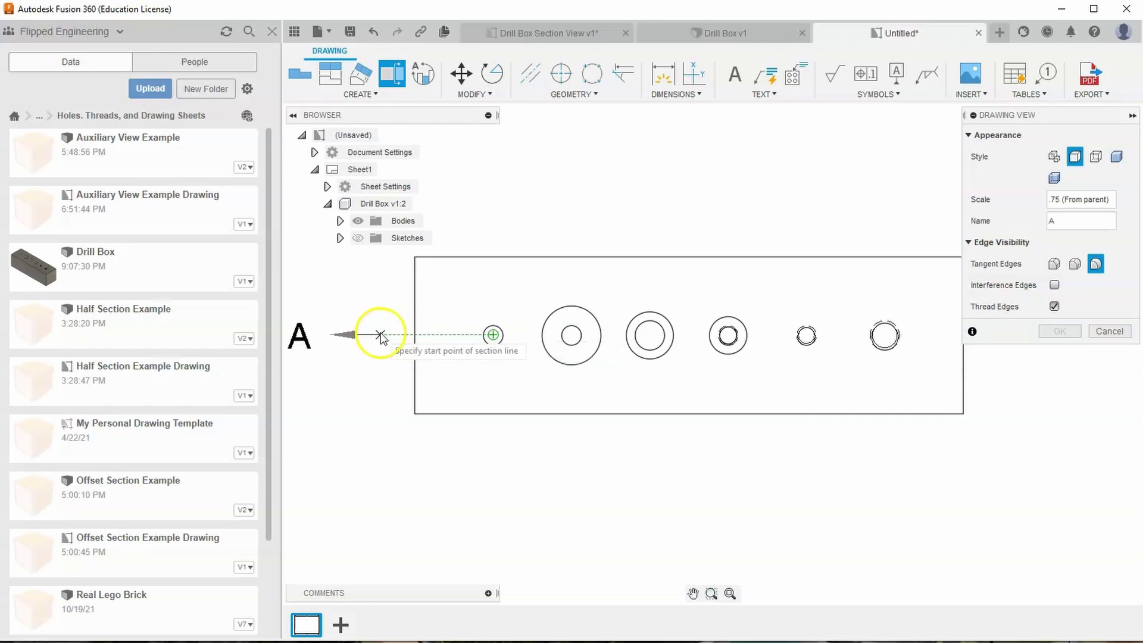
pyautogui.click(381, 335)
pyautogui.moveTo(939, 374); pyautogui.dragTo(623, 388, button='middle')
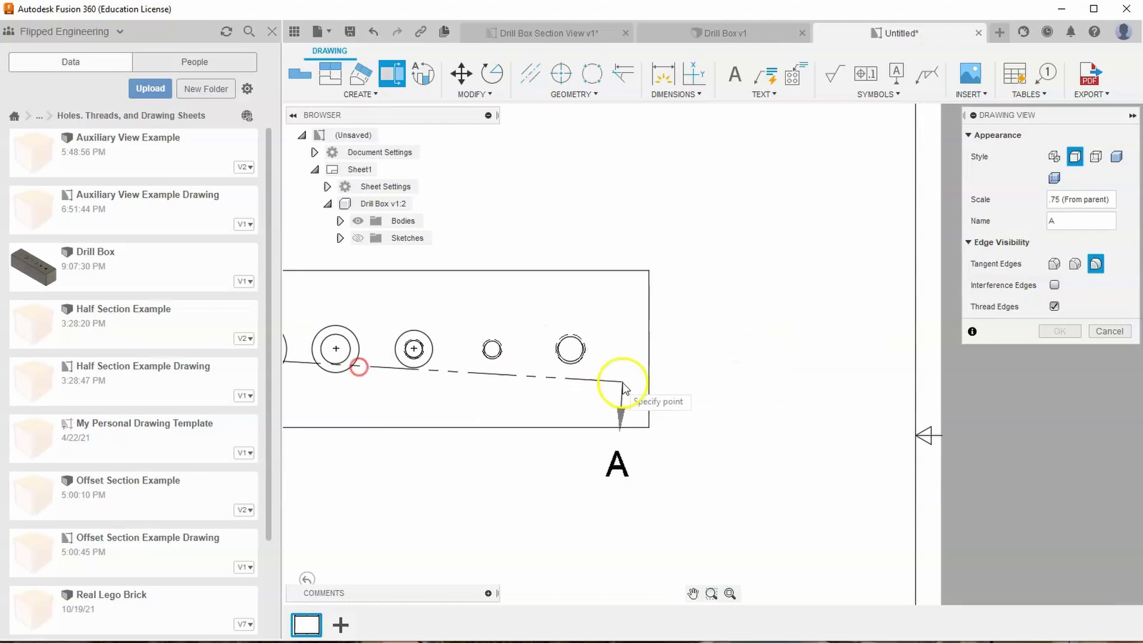
pyautogui.moveTo(665, 358); pyautogui.dragTo(730, 365, button='middle')
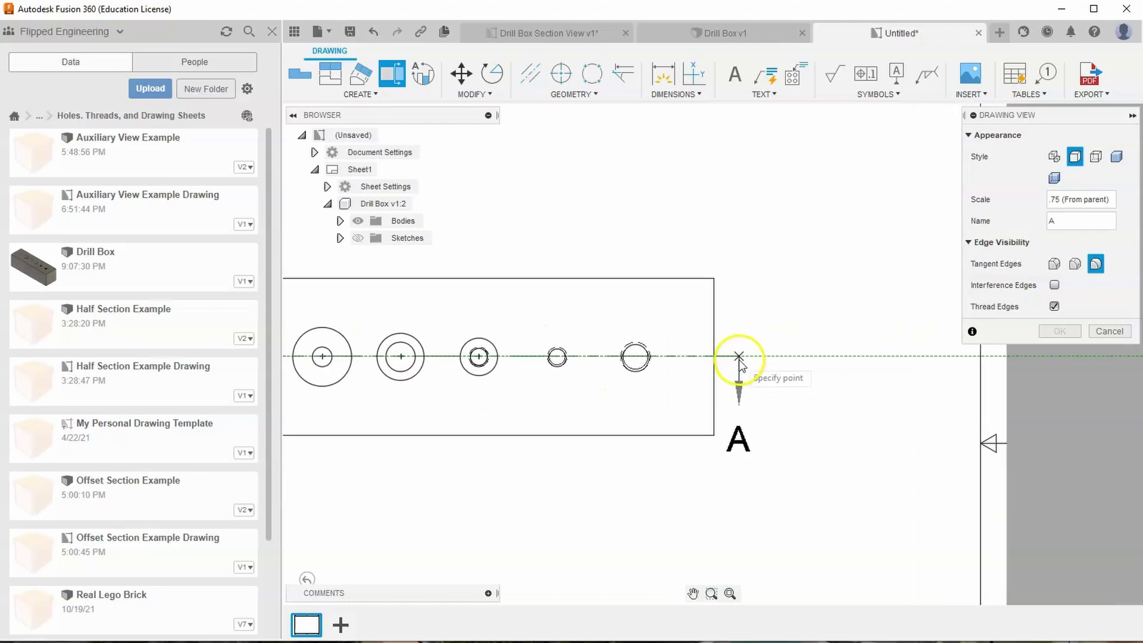
pyautogui.click(739, 357)
pyautogui.scroll(-5, 715, 376)
pyautogui.rightClick(721, 379)
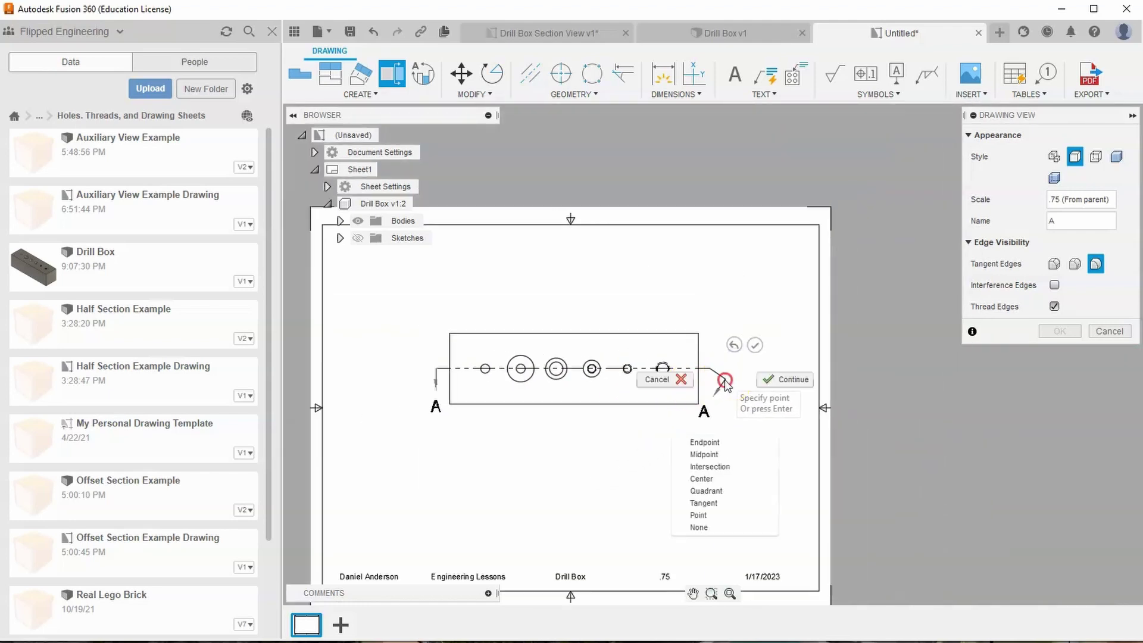
pyautogui.click(787, 377)
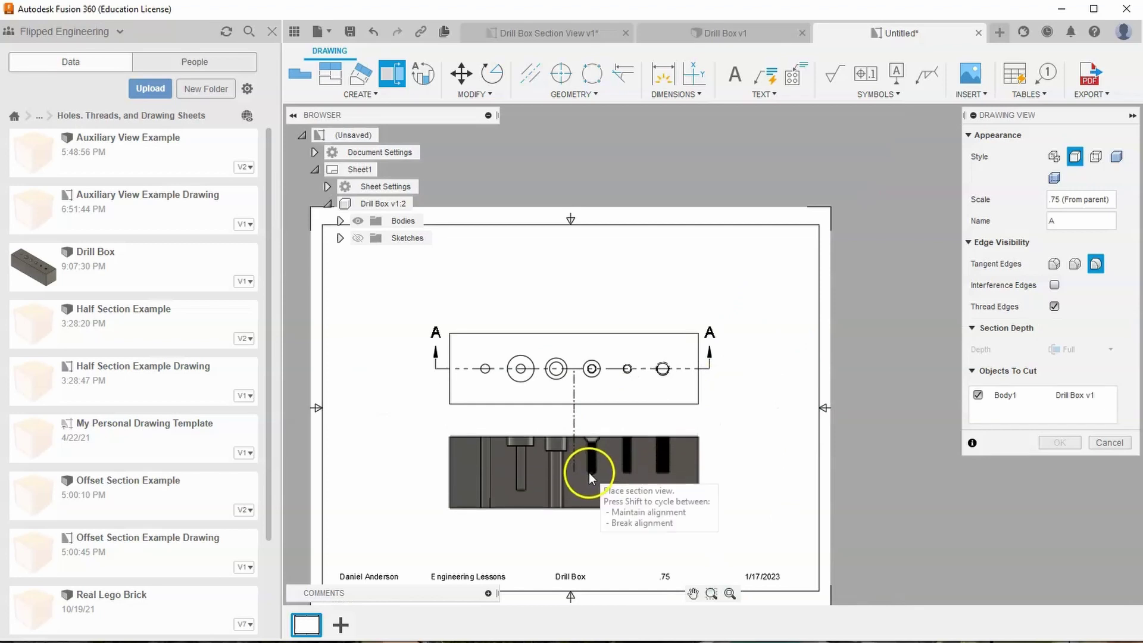
# Place section A-A below the top view in visible-edges style and confirm it
pyautogui.click(589, 473)
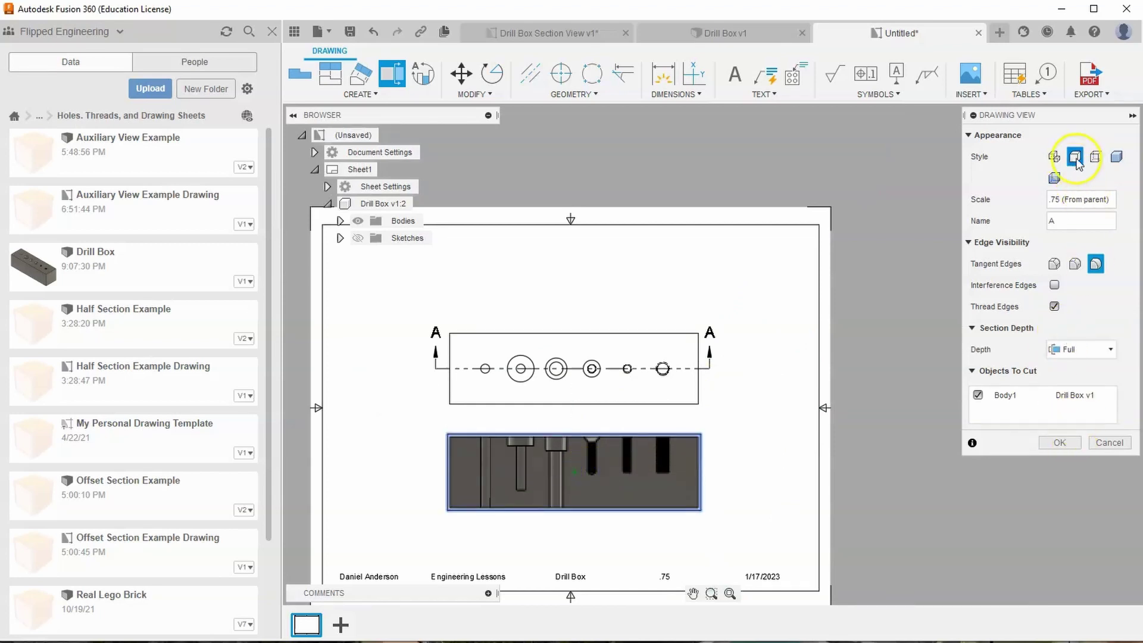
pyautogui.click(1097, 157)
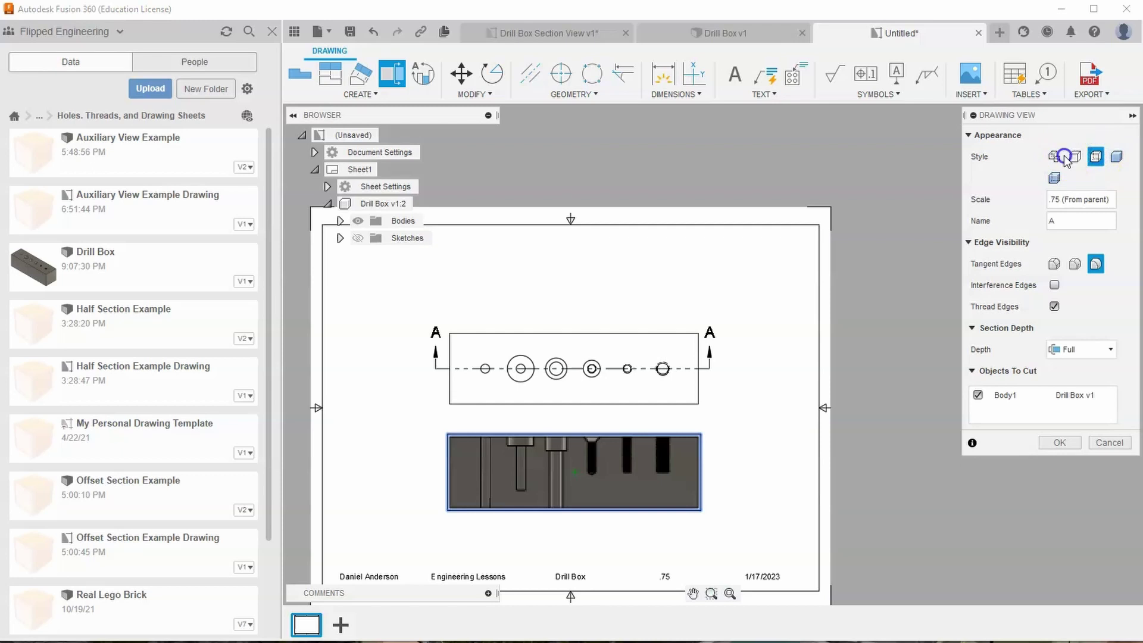
pyautogui.click(1074, 156)
pyautogui.click(1070, 452)
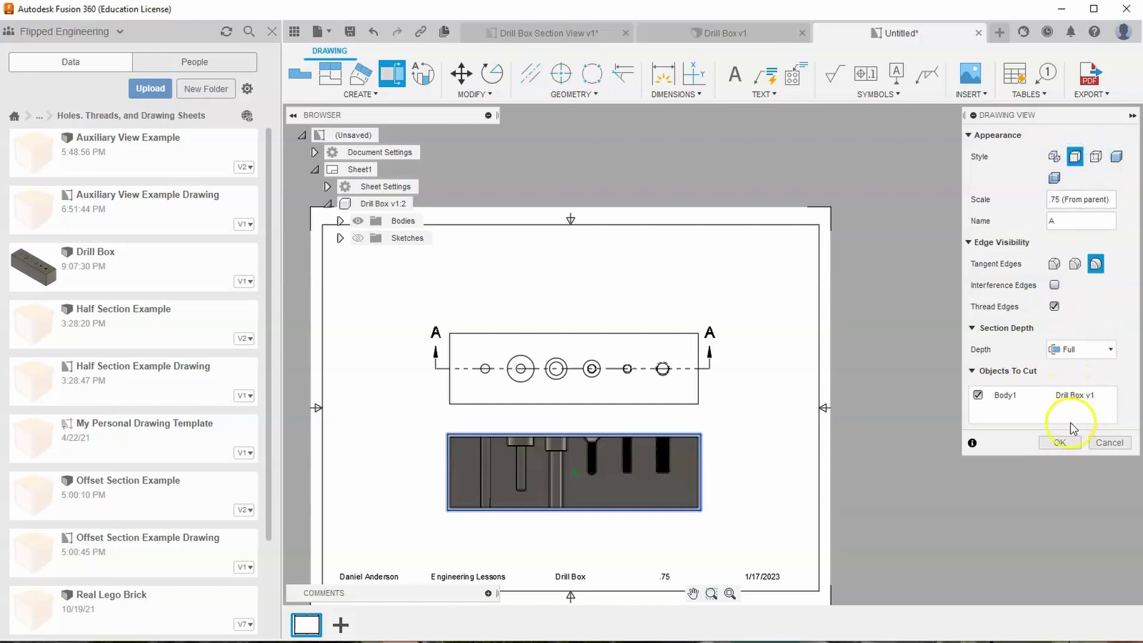
pyautogui.scroll(2, 572, 494)
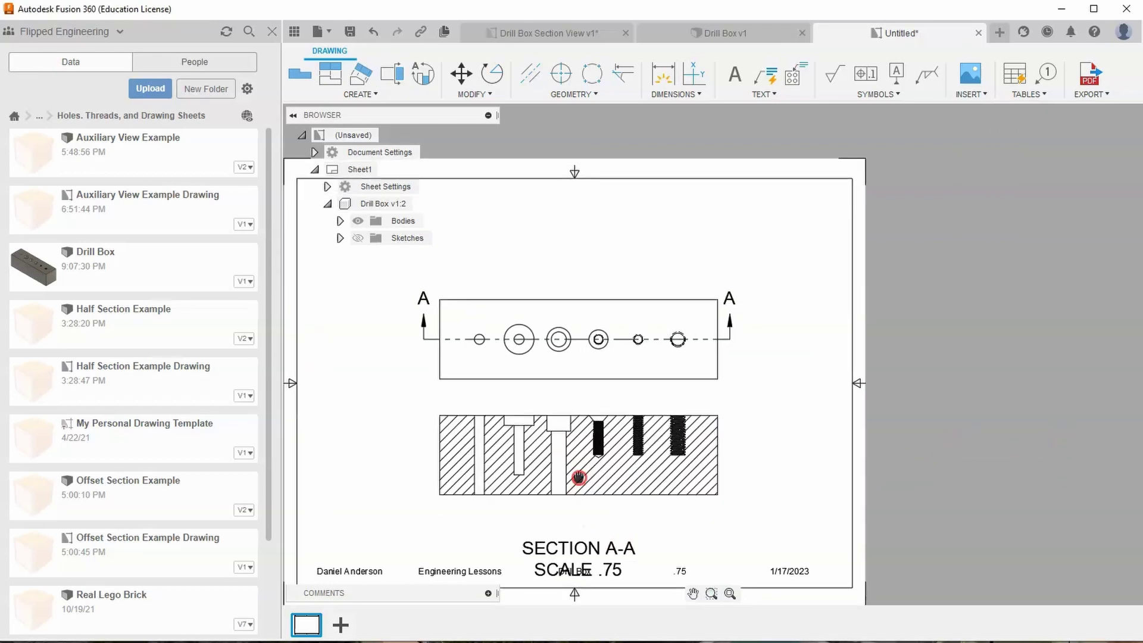
# Move the SECTION A-A SCALE .75 label to the left of the section view
pyautogui.moveTo(588, 521); pyautogui.dragTo(392, 443)
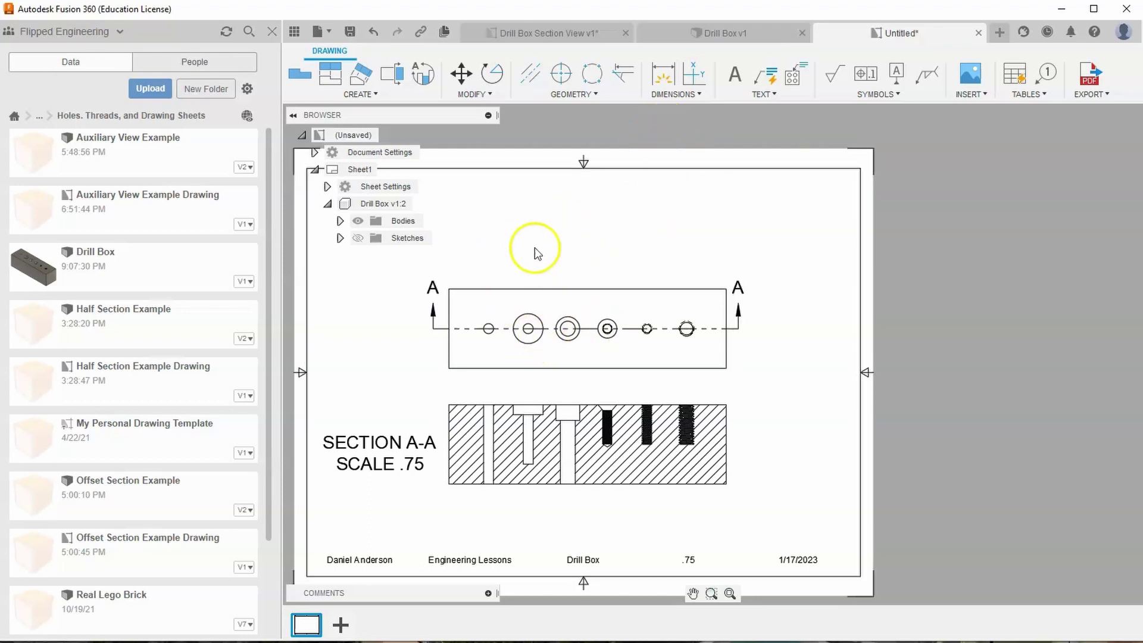
pyautogui.click(673, 31)
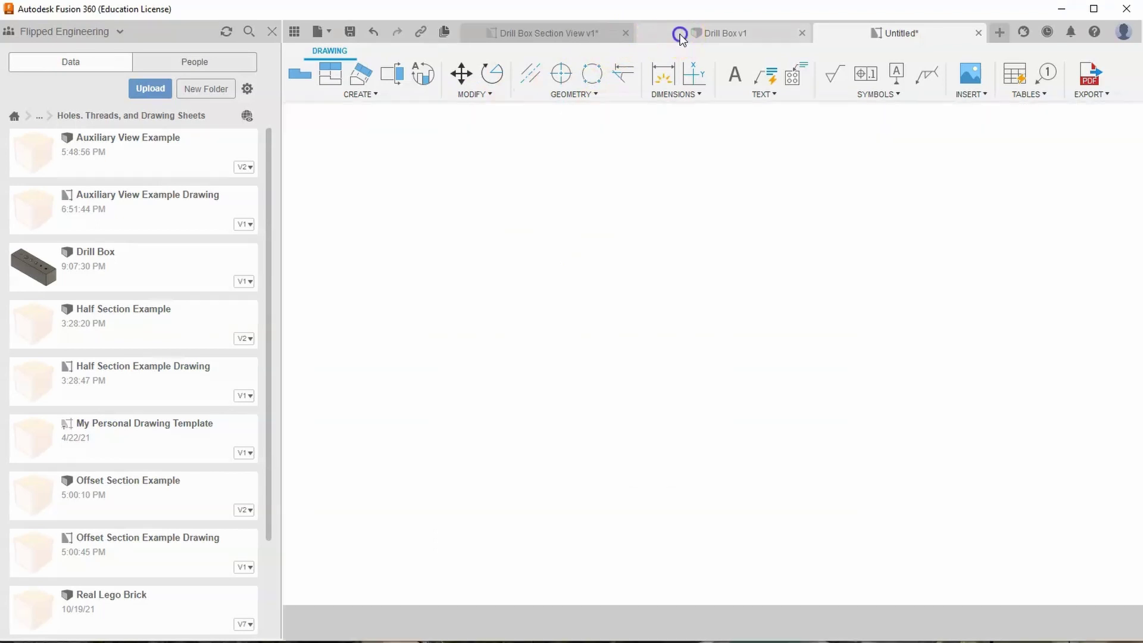
pyautogui.click(893, 33)
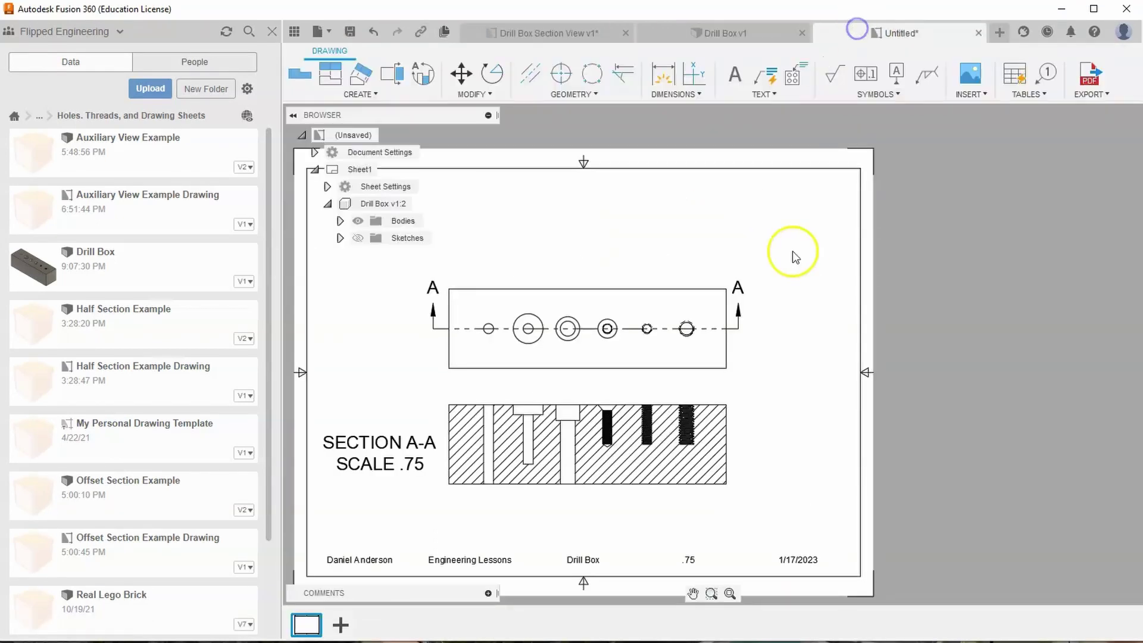
pyautogui.moveTo(587, 243); pyautogui.dragTo(625, 241, button='middle')
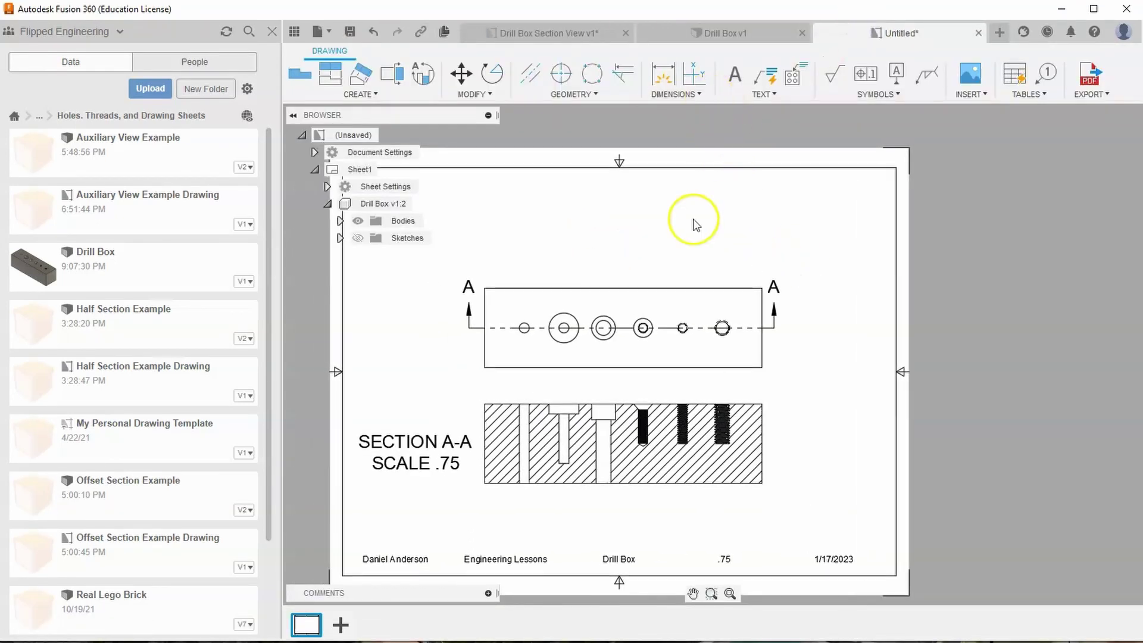
# Add the Ø.25 THRU note and the Ø.25 ↧1.50, counterbore Ø.75 ↧.25 note to the first two holes
pyautogui.click(768, 96)
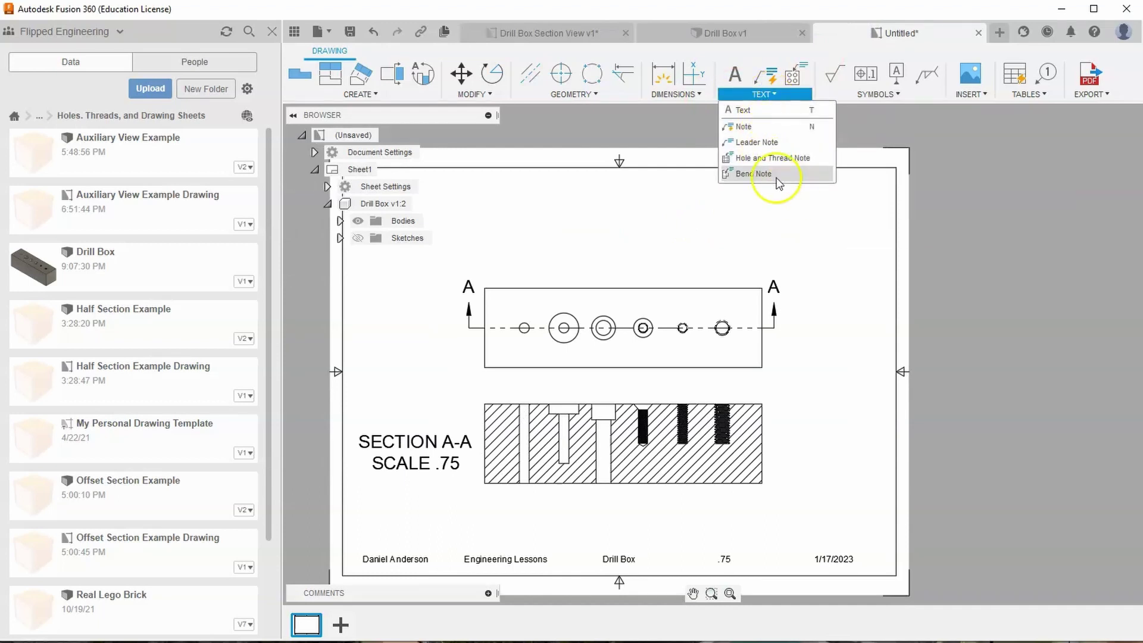
pyautogui.click(767, 162)
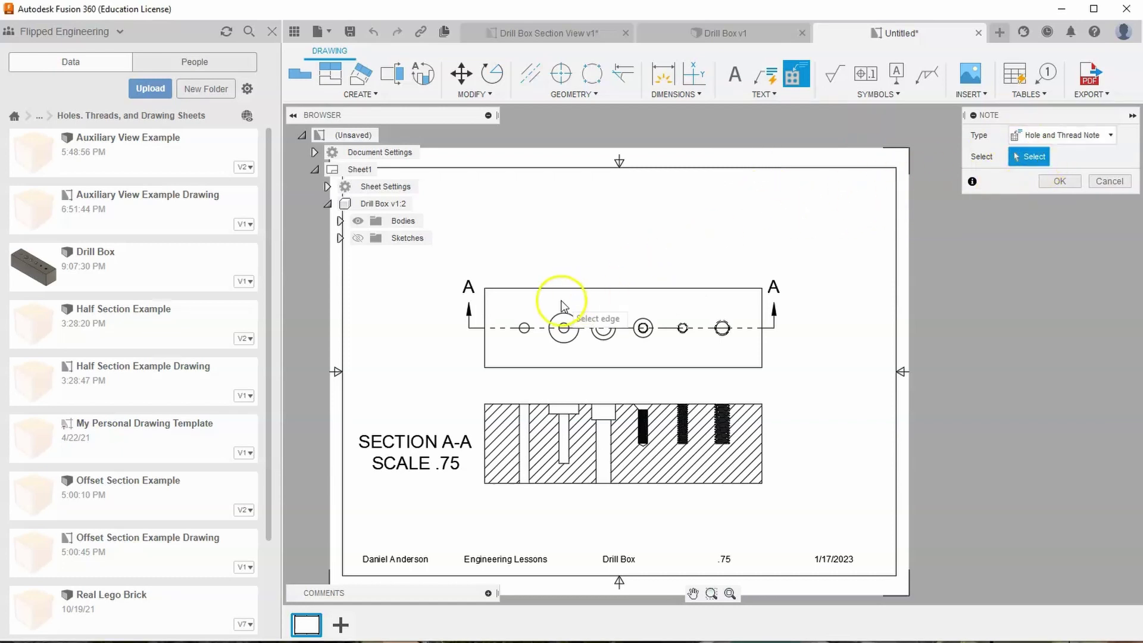
pyautogui.scroll(2, 513, 327)
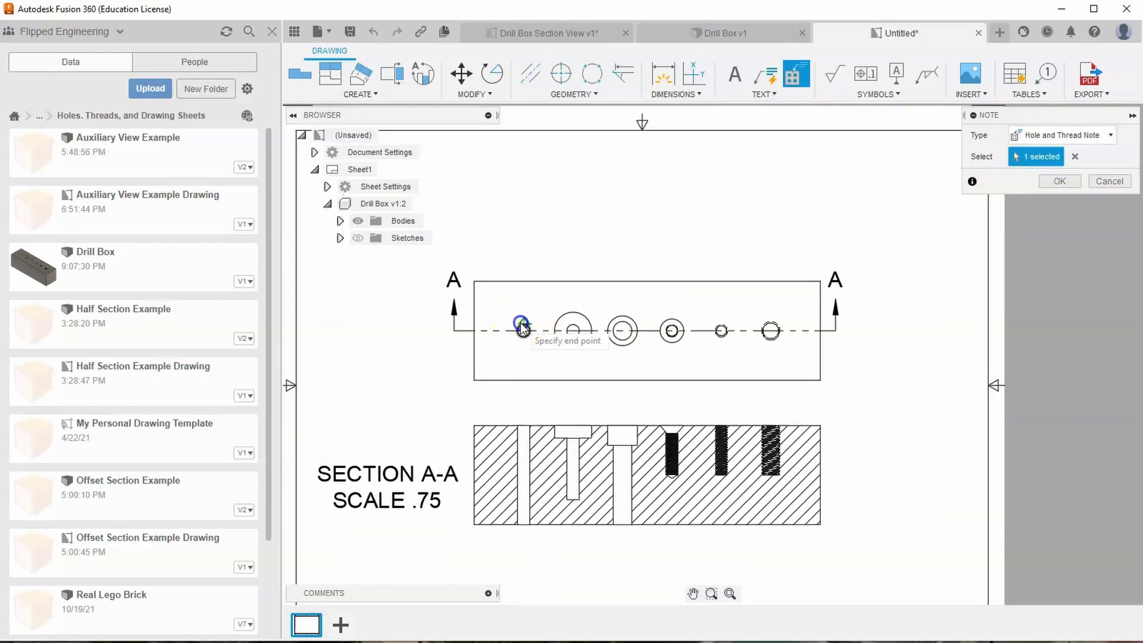
pyautogui.moveTo(485, 243); pyautogui.dragTo(527, 265, button='middle')
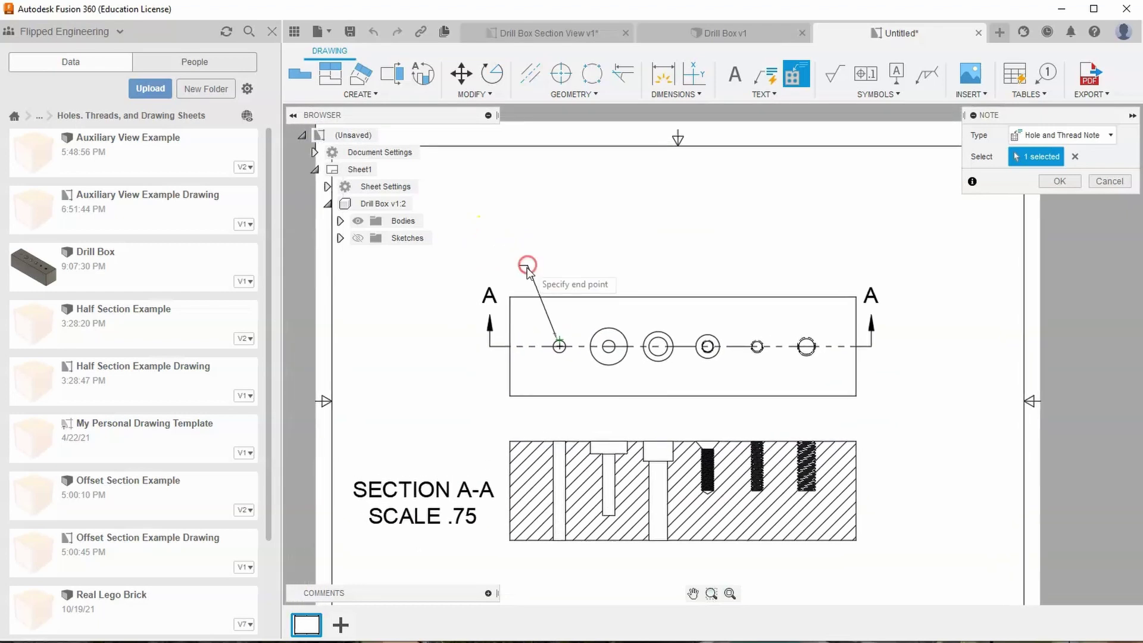
pyautogui.click(495, 268)
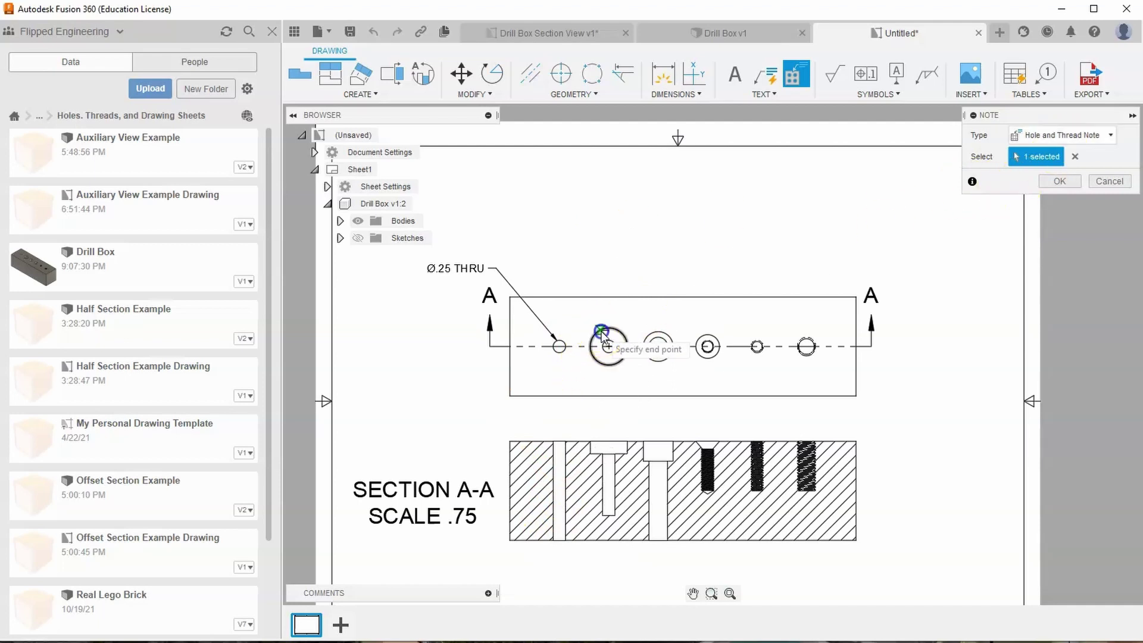
pyautogui.click(507, 241)
pyautogui.moveTo(503, 235); pyautogui.dragTo(542, 259, button='middle')
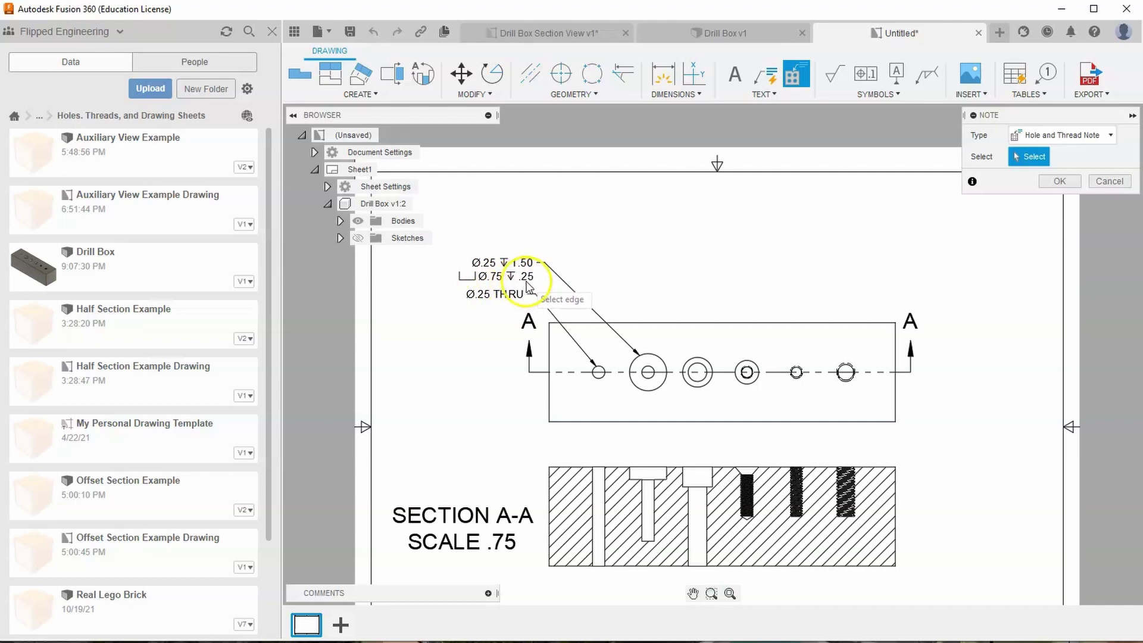
# Dimension the counterbore in section A-A: .75 width above and .25 depth on the left
pyautogui.rightClick(700, 459)
pyautogui.click(658, 449)
pyautogui.scroll(3, 678, 428)
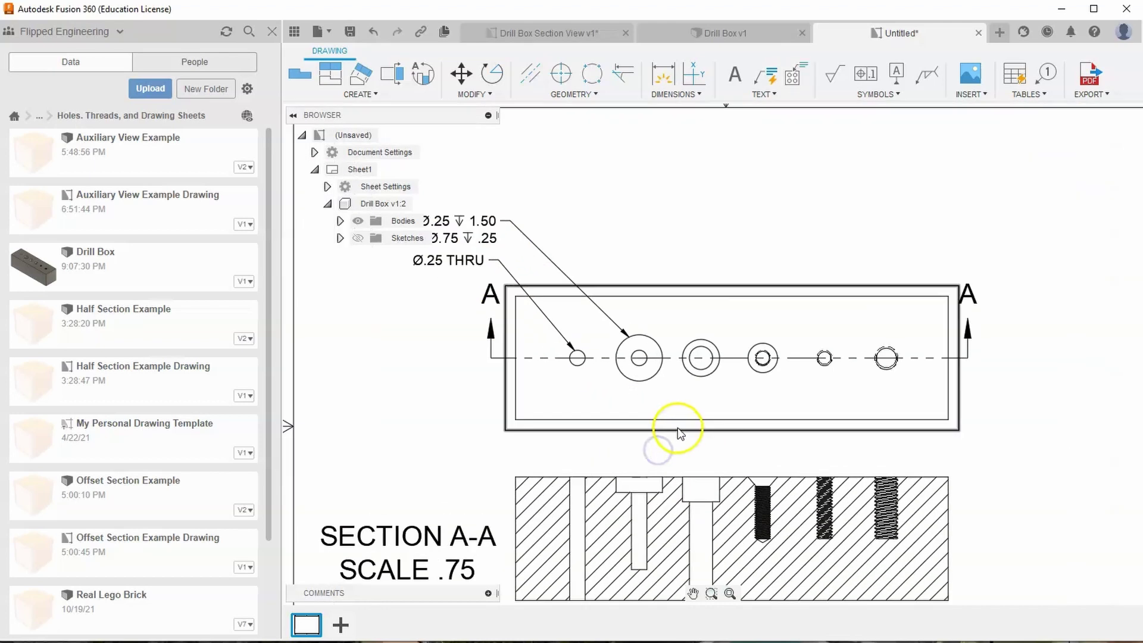
pyautogui.click(663, 73)
pyautogui.moveTo(604, 119); pyautogui.dragTo(628, 196, button='middle')
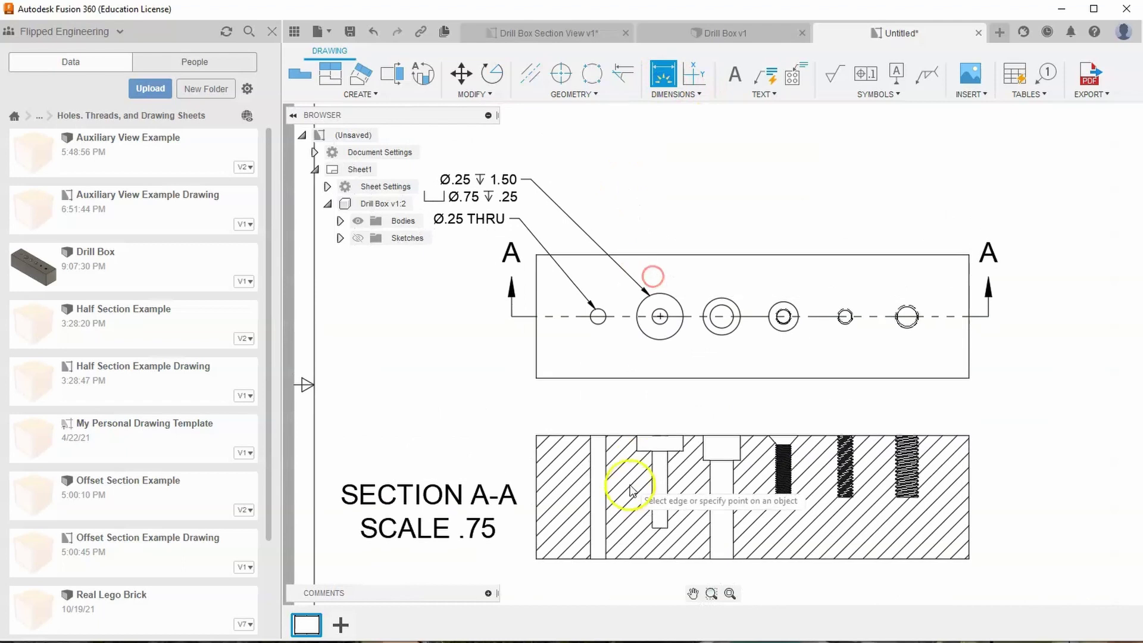
pyautogui.scroll(2, 642, 449)
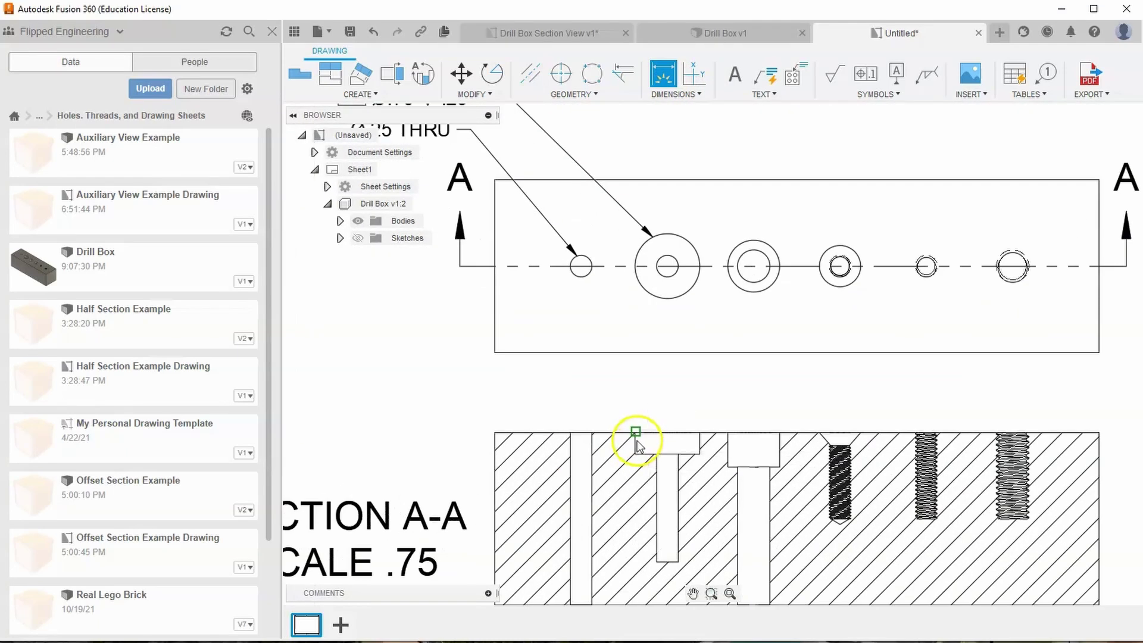
pyautogui.click(636, 432)
pyautogui.click(700, 433)
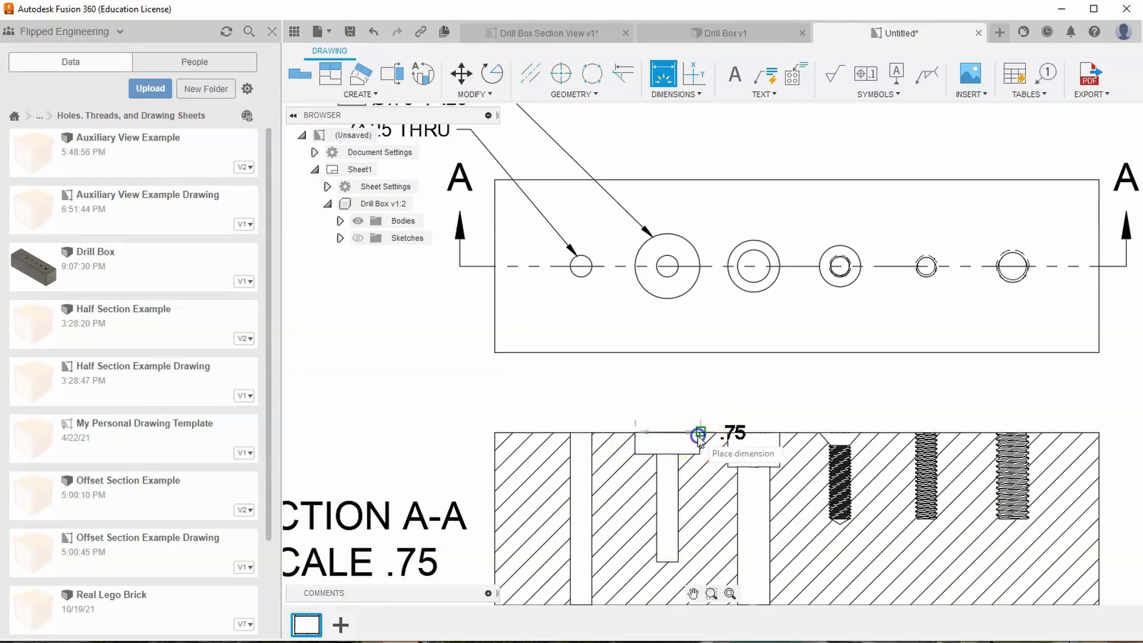
pyautogui.click(687, 400)
pyautogui.scroll(-2, 582, 363)
pyautogui.moveTo(421, 153); pyautogui.dragTo(459, 179, button='middle')
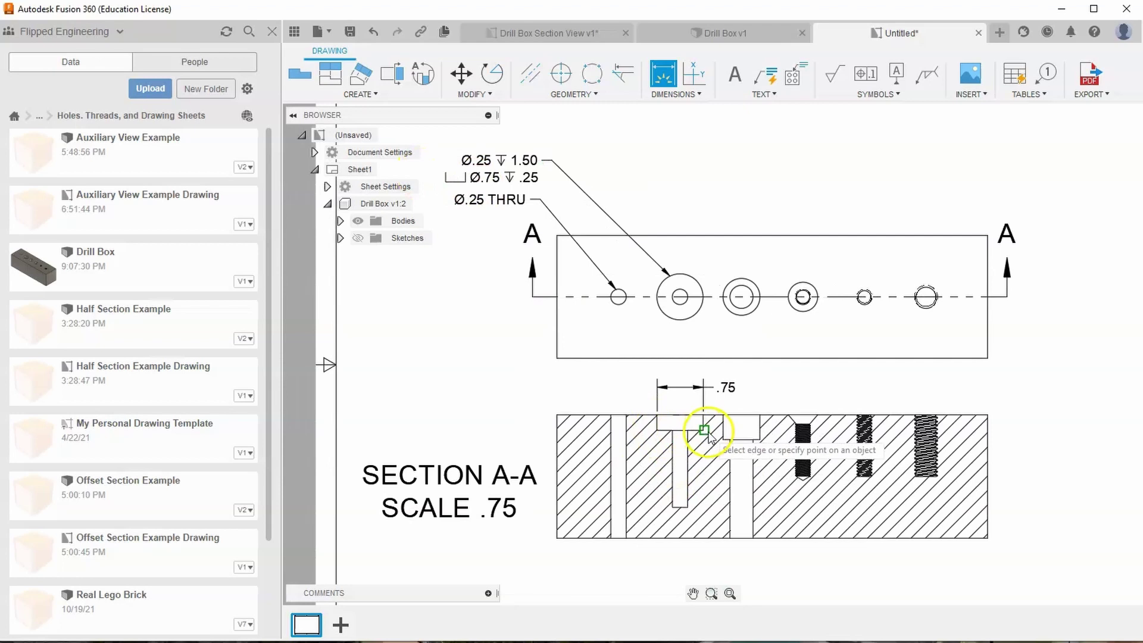
pyautogui.click(472, 188)
pyautogui.scroll(2, 698, 423)
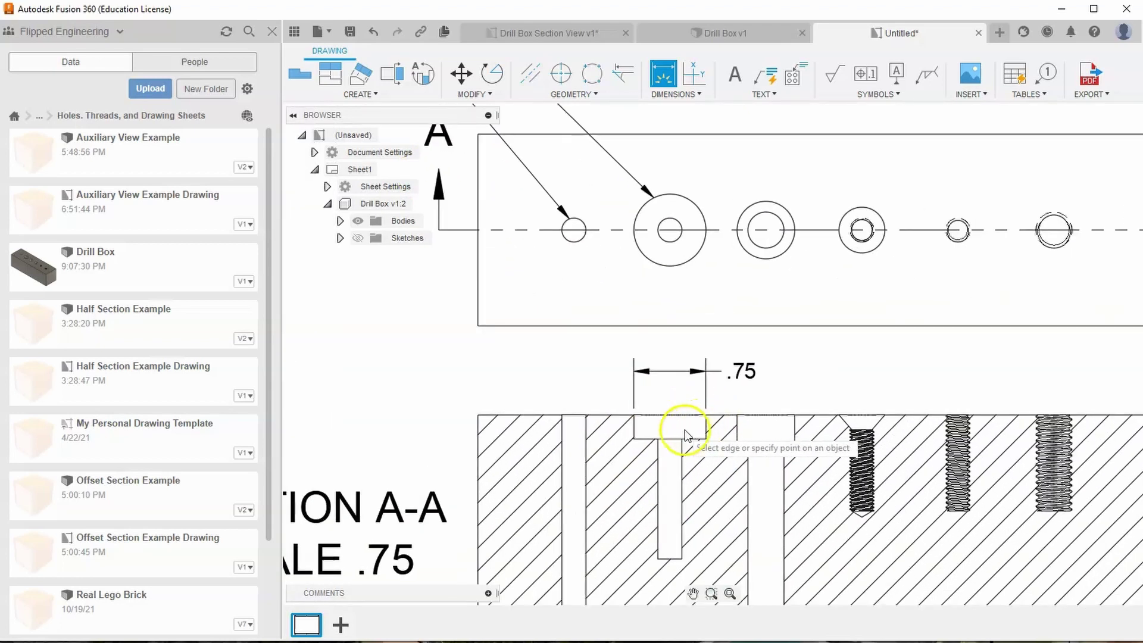
pyautogui.click(685, 437)
pyautogui.click(419, 434)
# Add the .25 hole width below the section and 1.50 depth on its right
pyautogui.scroll(-2, 429, 422)
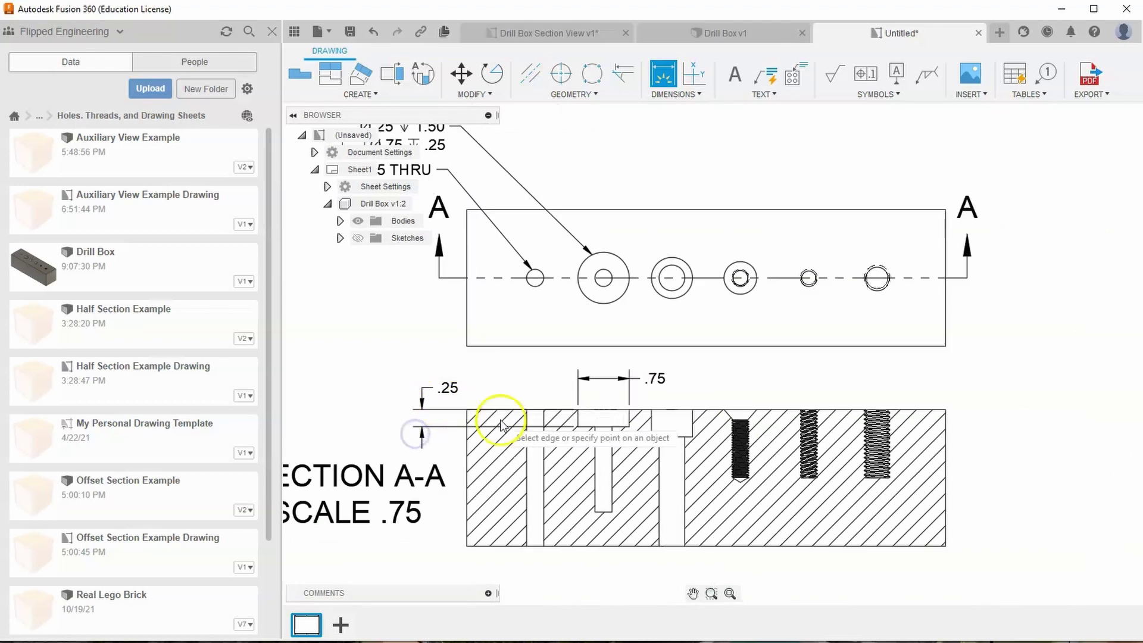
pyautogui.scroll(-1, 531, 309)
pyautogui.moveTo(404, 256); pyautogui.dragTo(539, 325, button='middle')
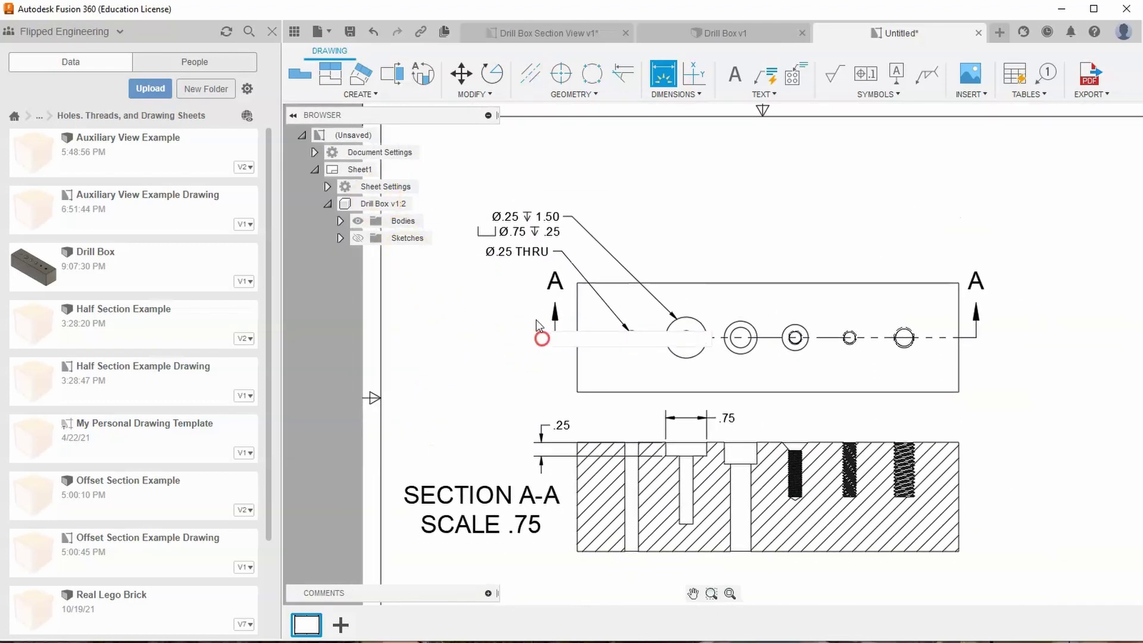
pyautogui.scroll(1, 498, 218)
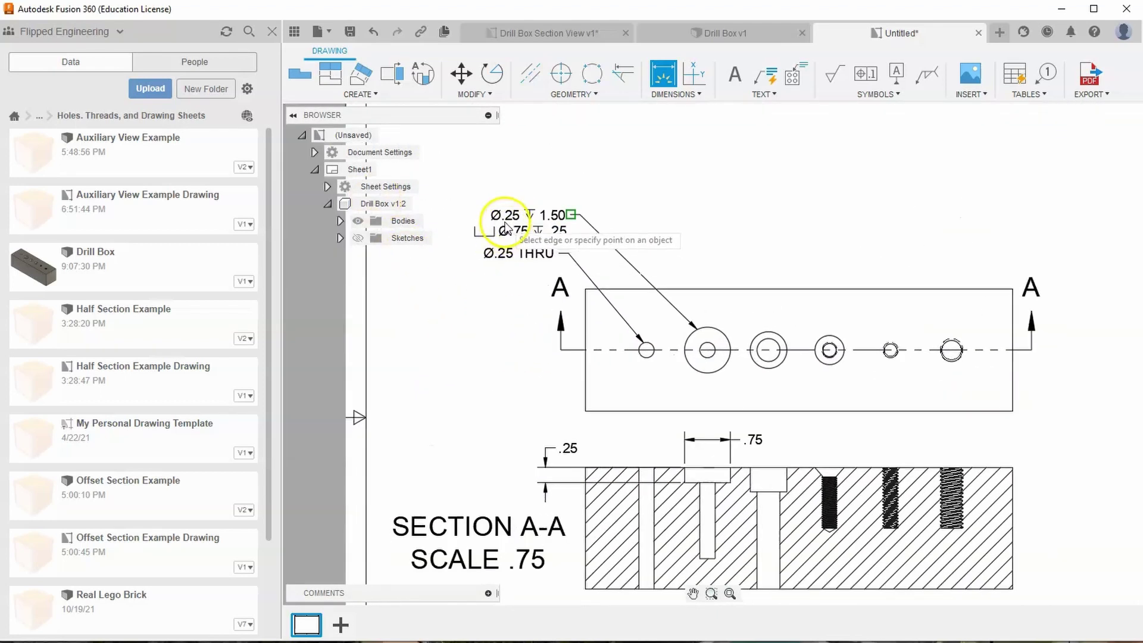
pyautogui.moveTo(679, 474); pyautogui.dragTo(662, 394, button='middle')
pyautogui.click(691, 477)
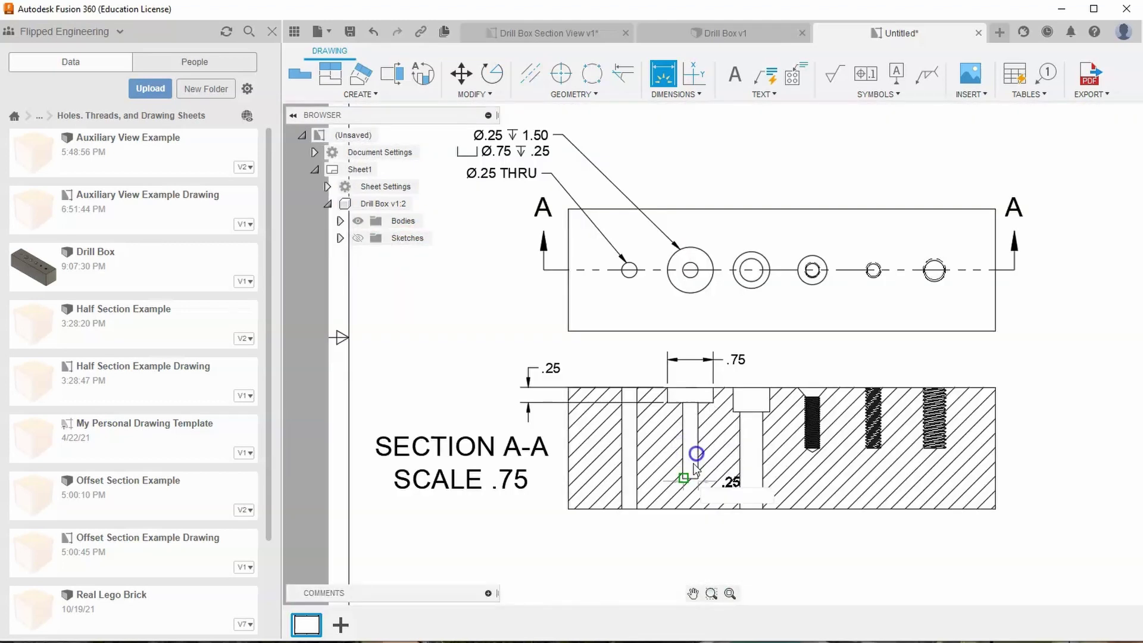
pyautogui.moveTo(695, 470)
pyautogui.mouseDown(button='middle')
pyautogui.moveTo(703, 452)
pyautogui.moveTo(670, 411)
pyautogui.moveTo(655, 491)
pyautogui.mouseUp(button='middle')
pyautogui.click(706, 485)
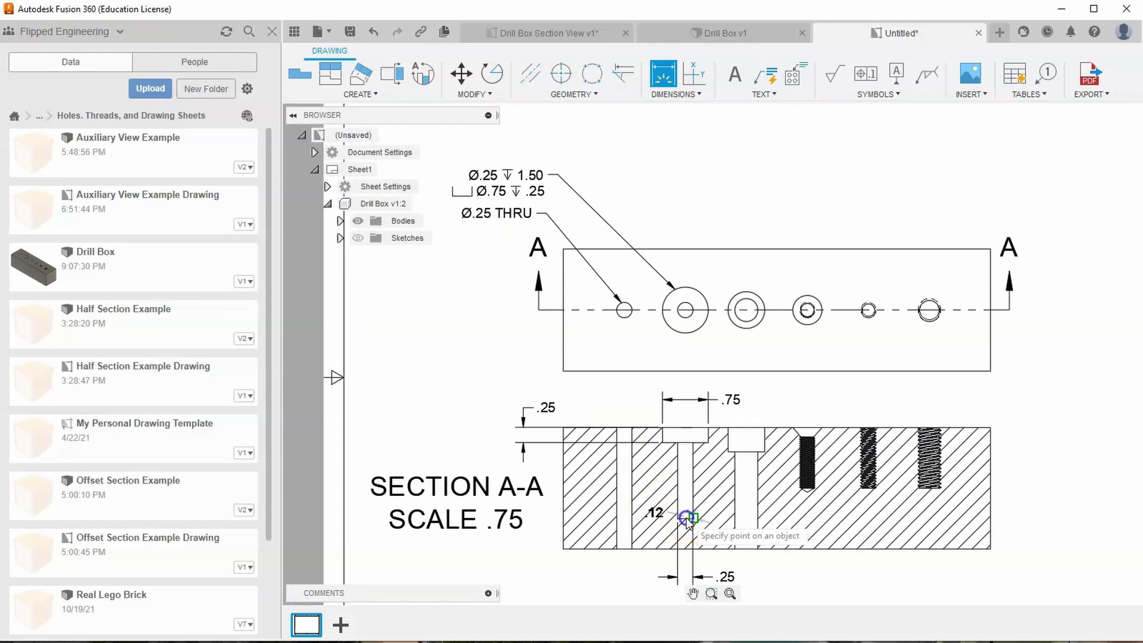
pyautogui.click(692, 428)
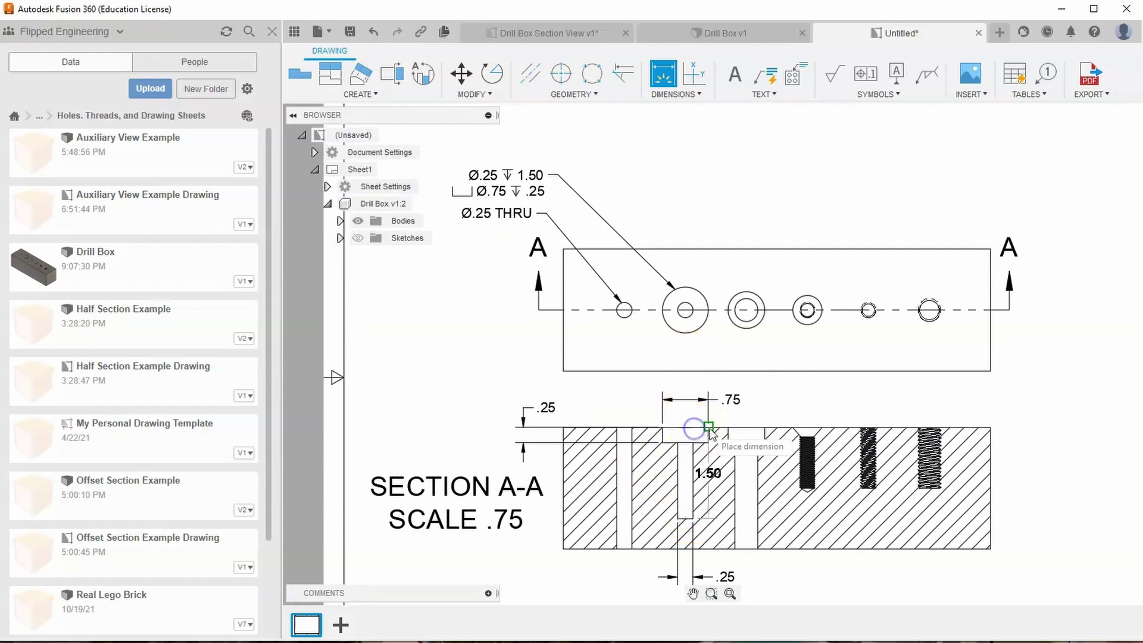
pyautogui.click(1031, 467)
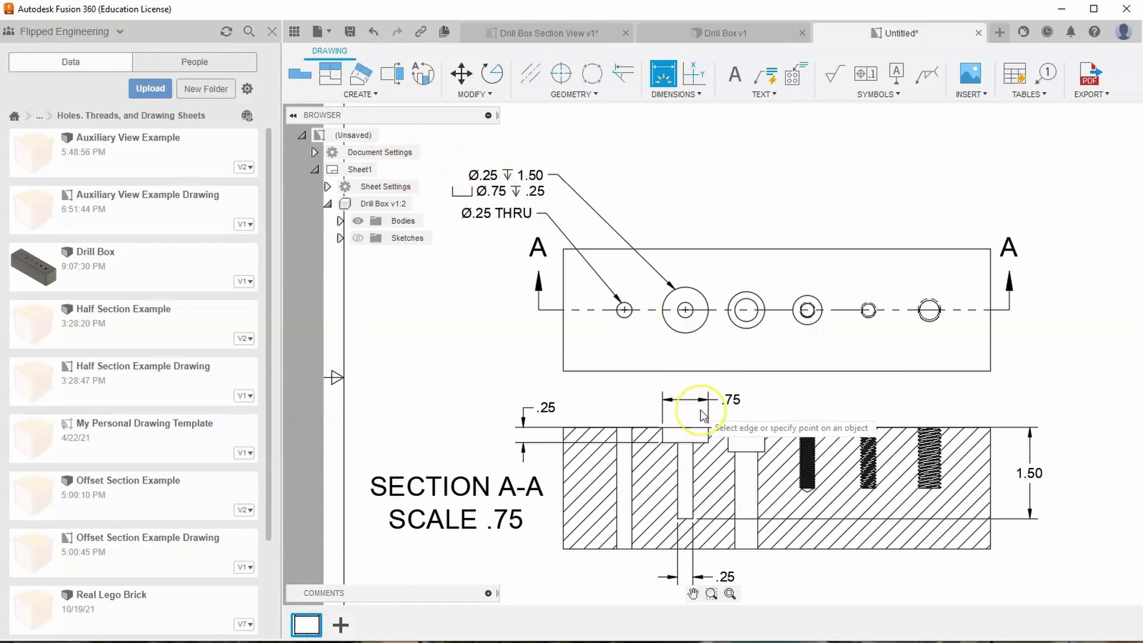
pyautogui.press('Escape')
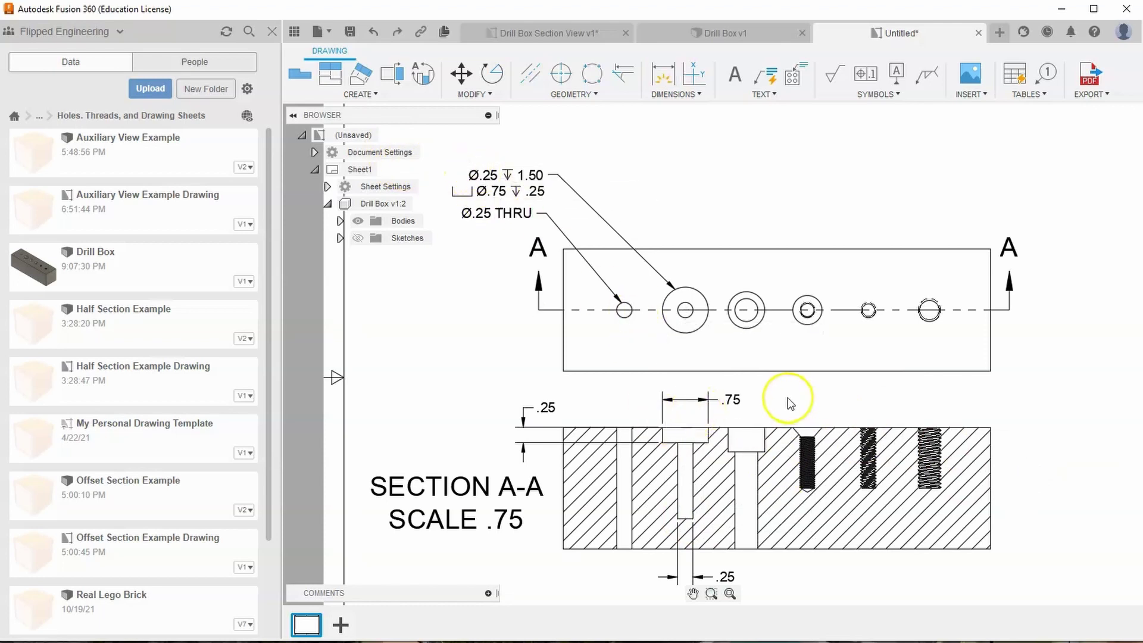
# Add the Ø.38 THRU, counterbore Ø.60 ↧.40 note to the third hole above the other notes
pyautogui.moveTo(709, 365); pyautogui.dragTo(695, 426, button='middle')
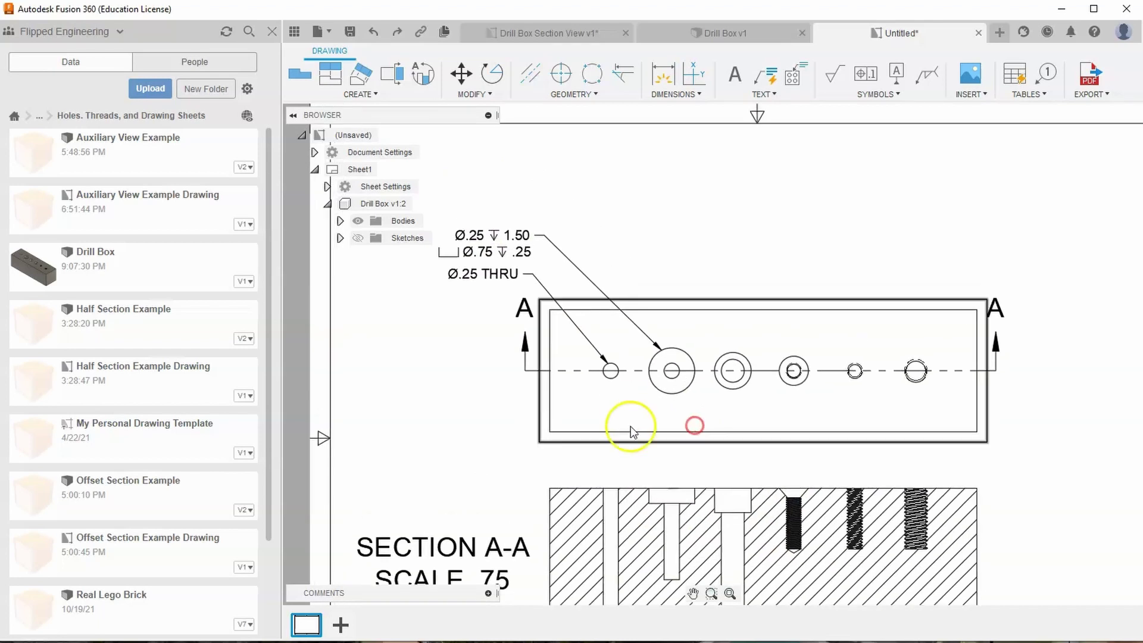
pyautogui.click(762, 95)
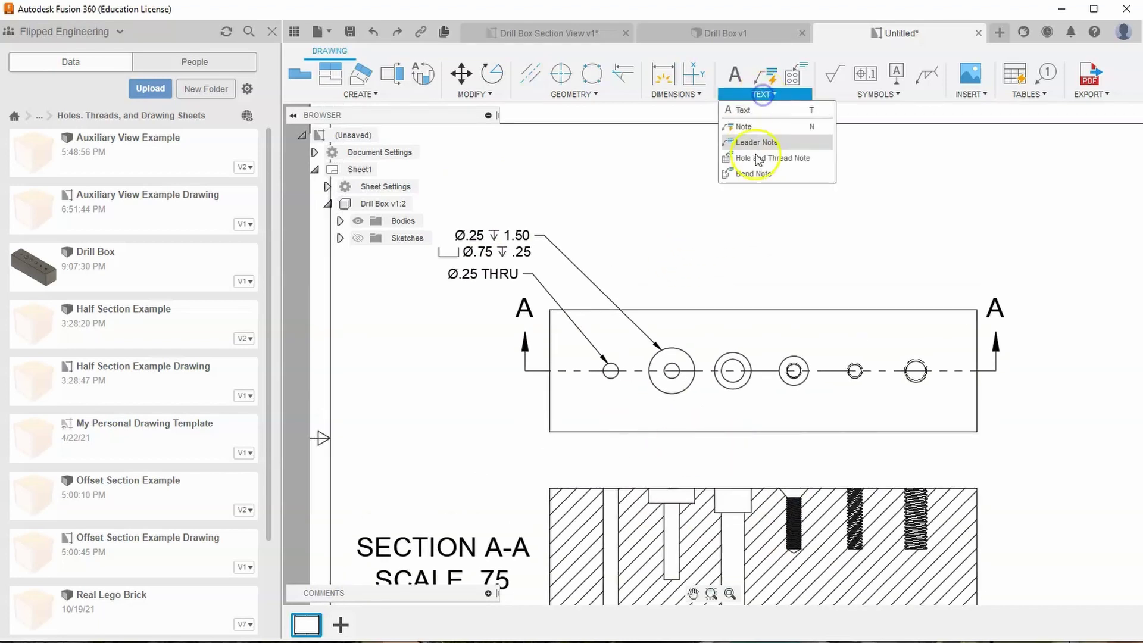
pyautogui.click(759, 158)
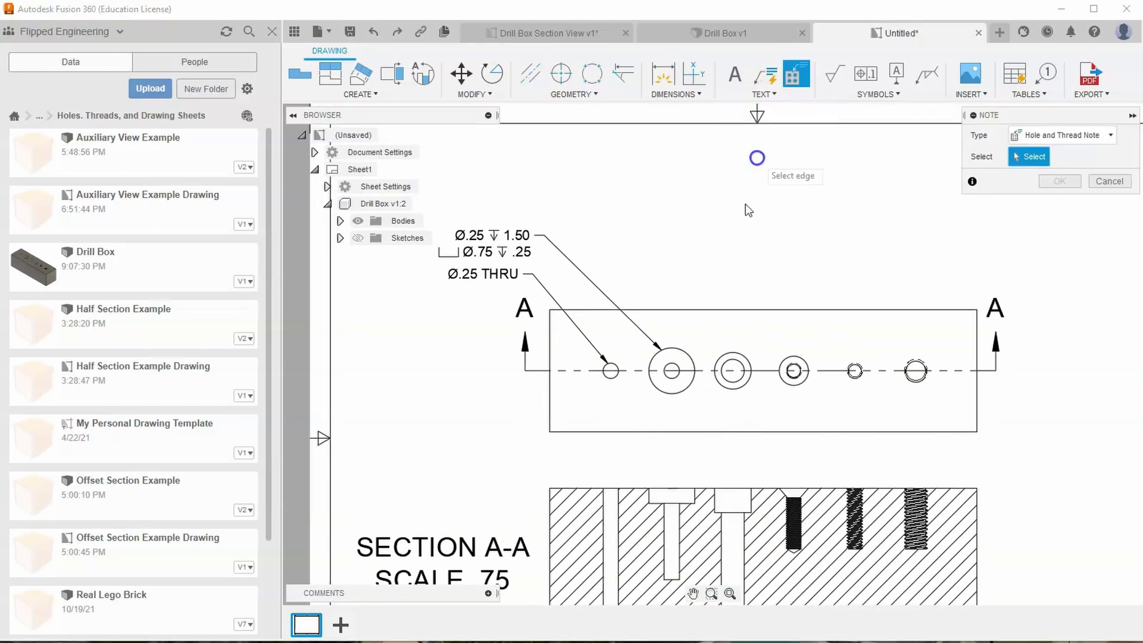
pyautogui.click(736, 356)
pyautogui.click(571, 194)
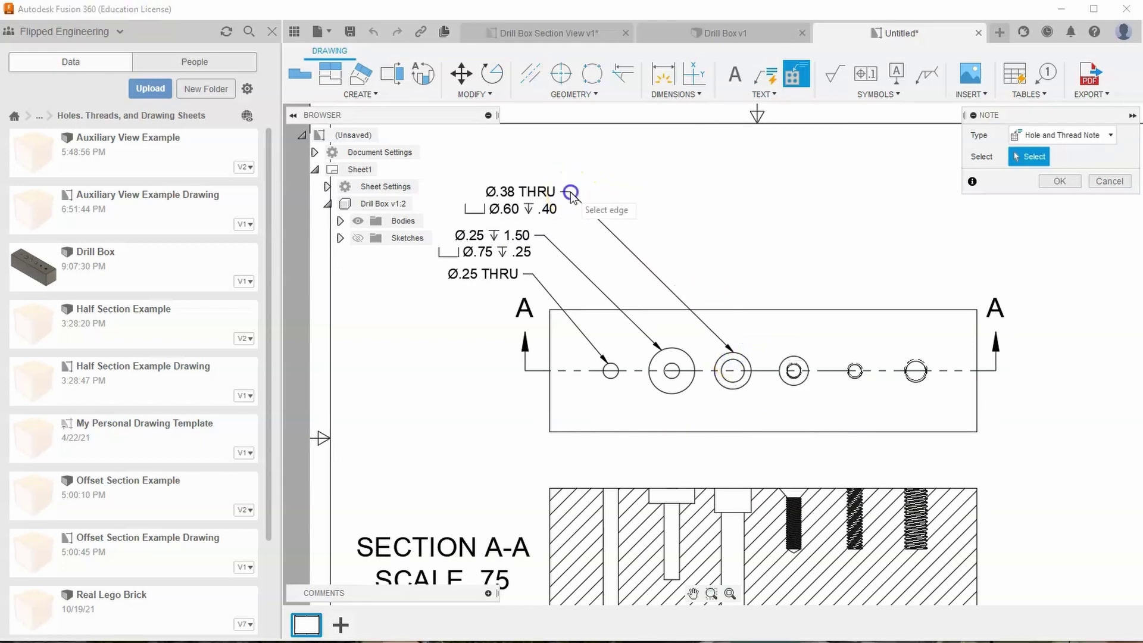
pyautogui.scroll(-2, 488, 255)
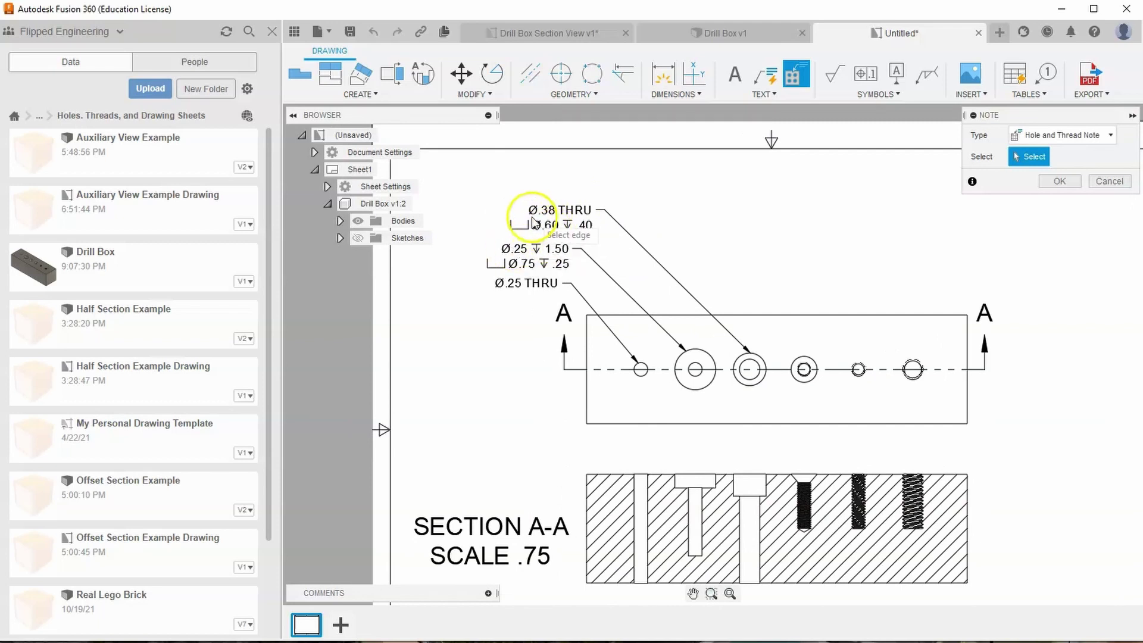
pyautogui.scroll(1, 553, 230)
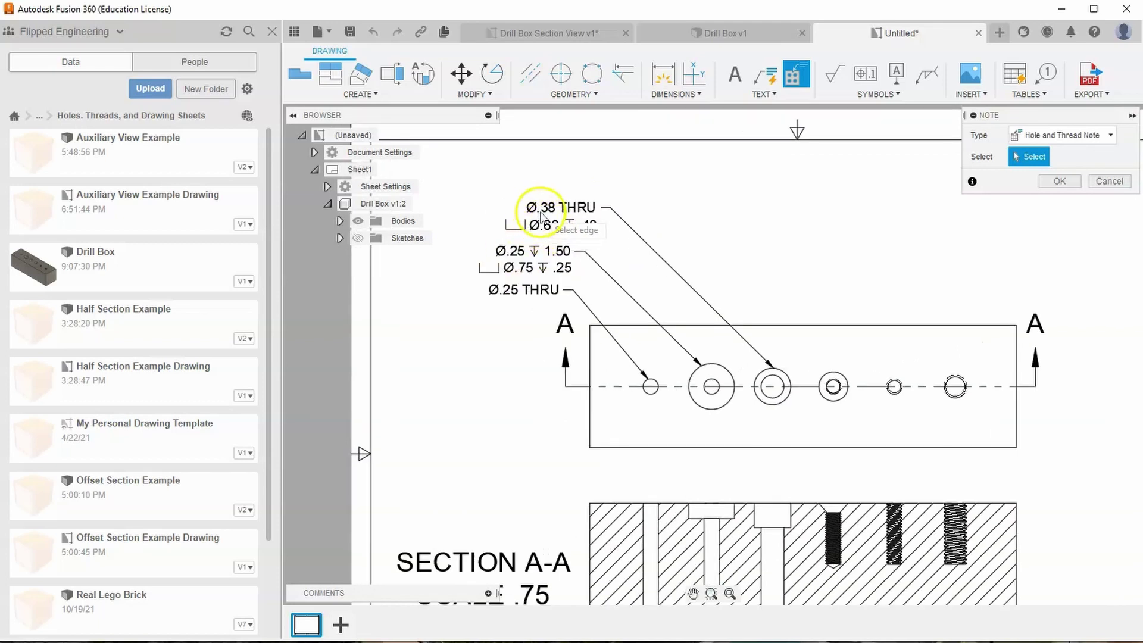
pyautogui.moveTo(569, 221)
pyautogui.mouseDown(button='middle')
pyautogui.moveTo(668, 426)
pyautogui.moveTo(653, 387)
pyautogui.moveTo(596, 357)
pyautogui.mouseUp(button='middle')
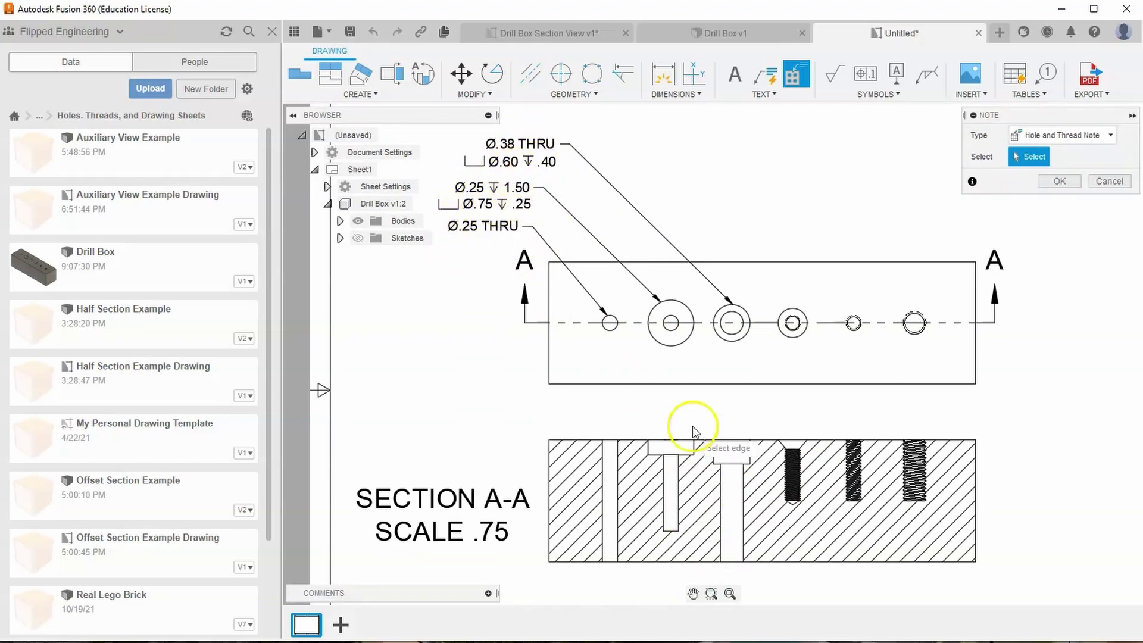
pyautogui.moveTo(529, 168); pyautogui.dragTo(531, 193, button='middle')
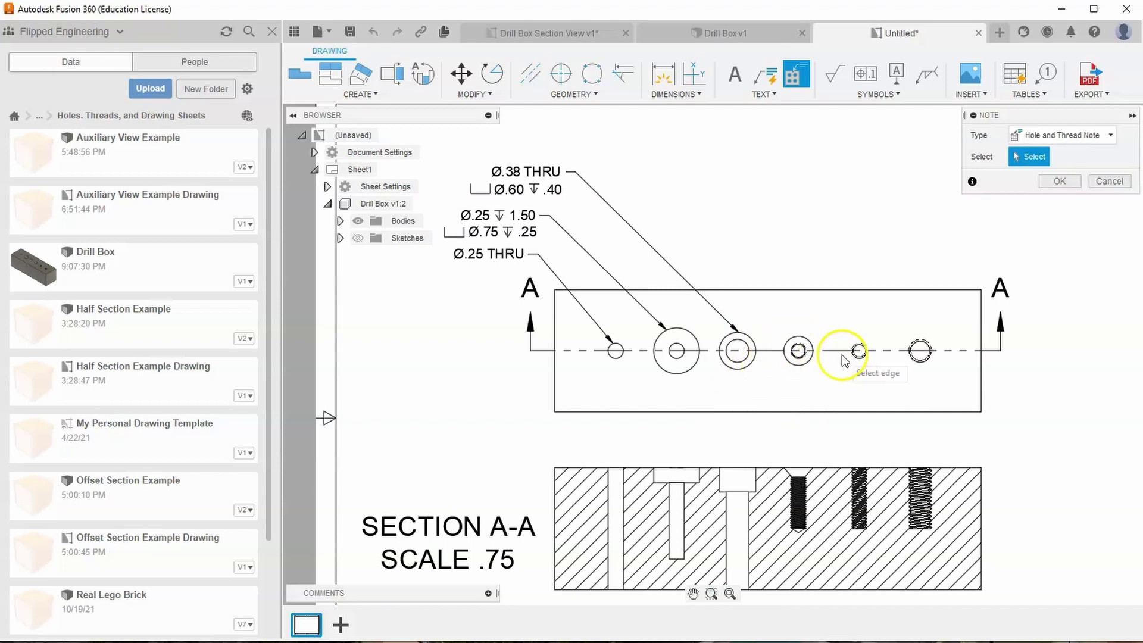
# Place the fourth hole's Ø.2155 ↧1.00, 1/4-28 UNF - 1B, Ø.48 X 82.00° note above the top view
pyautogui.click(808, 343)
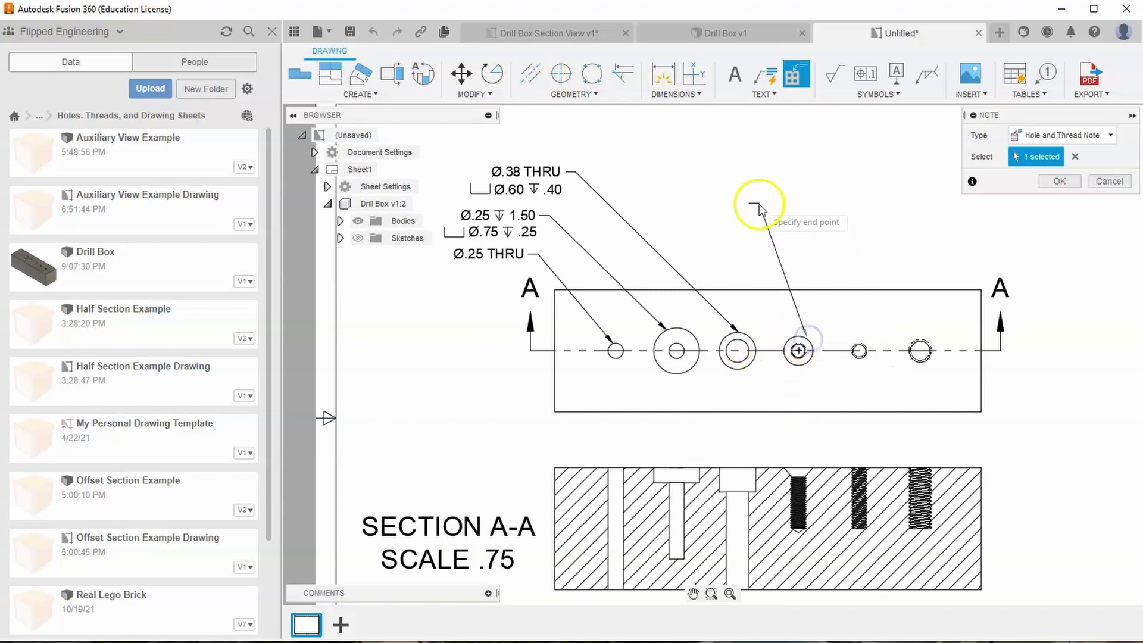
pyautogui.click(741, 174)
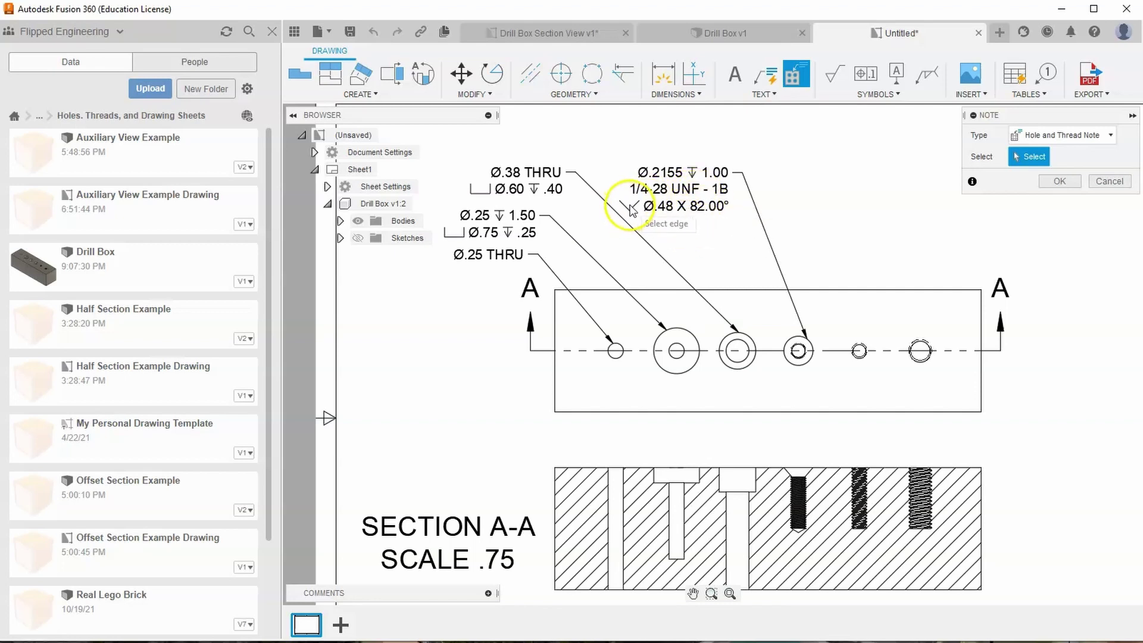
pyautogui.scroll(5, 798, 470)
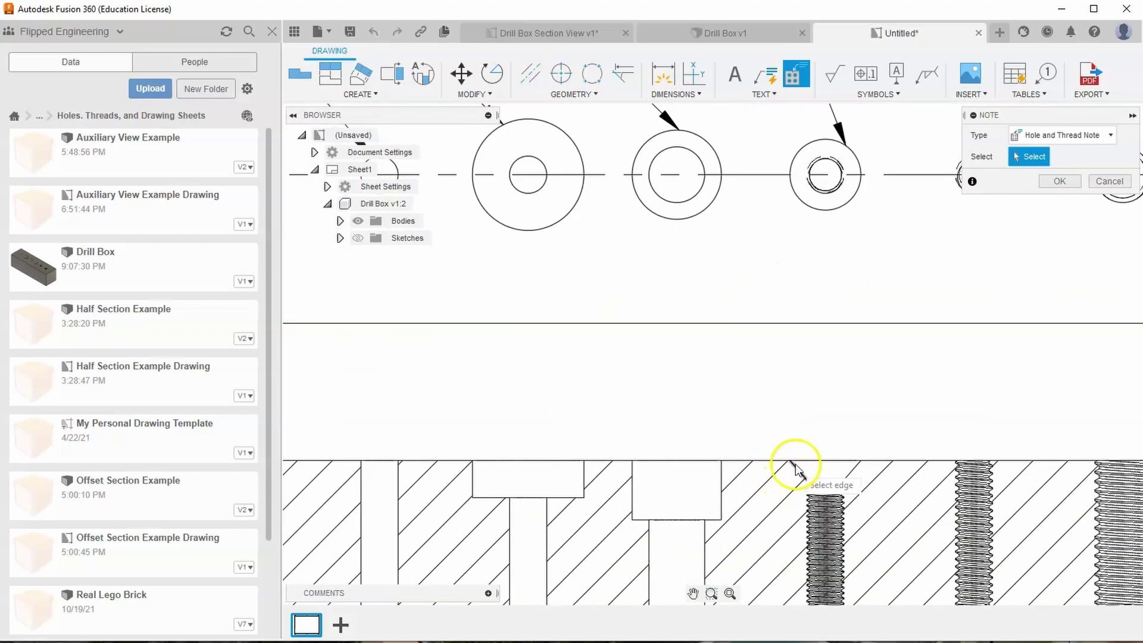
pyautogui.scroll(-5, 756, 442)
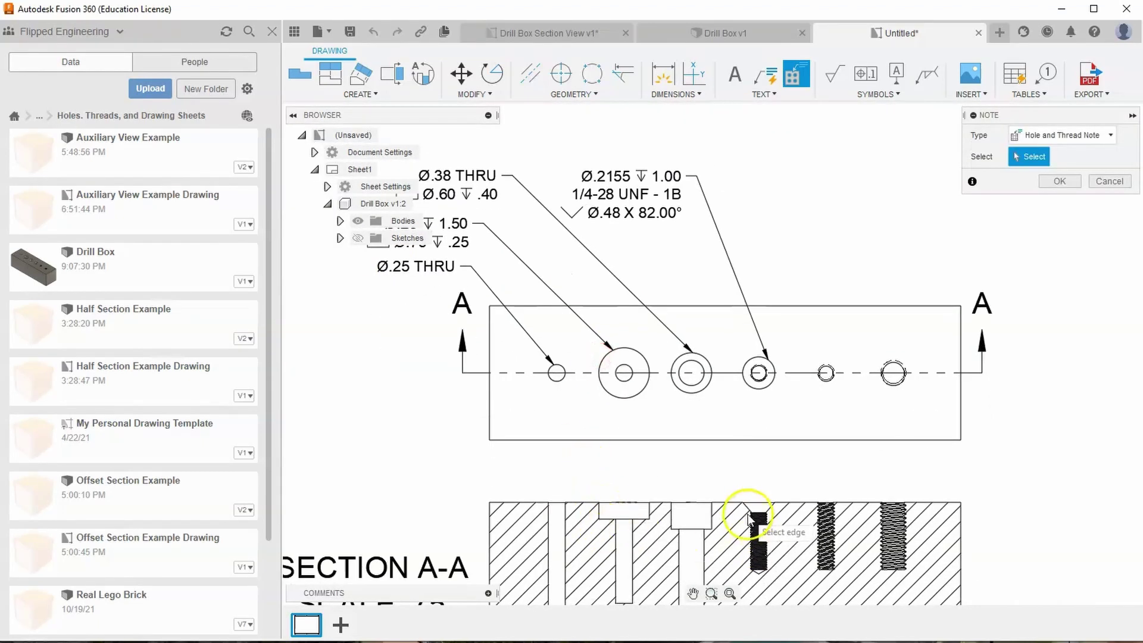
pyautogui.scroll(3, 745, 506)
pyautogui.scroll(4, 727, 415)
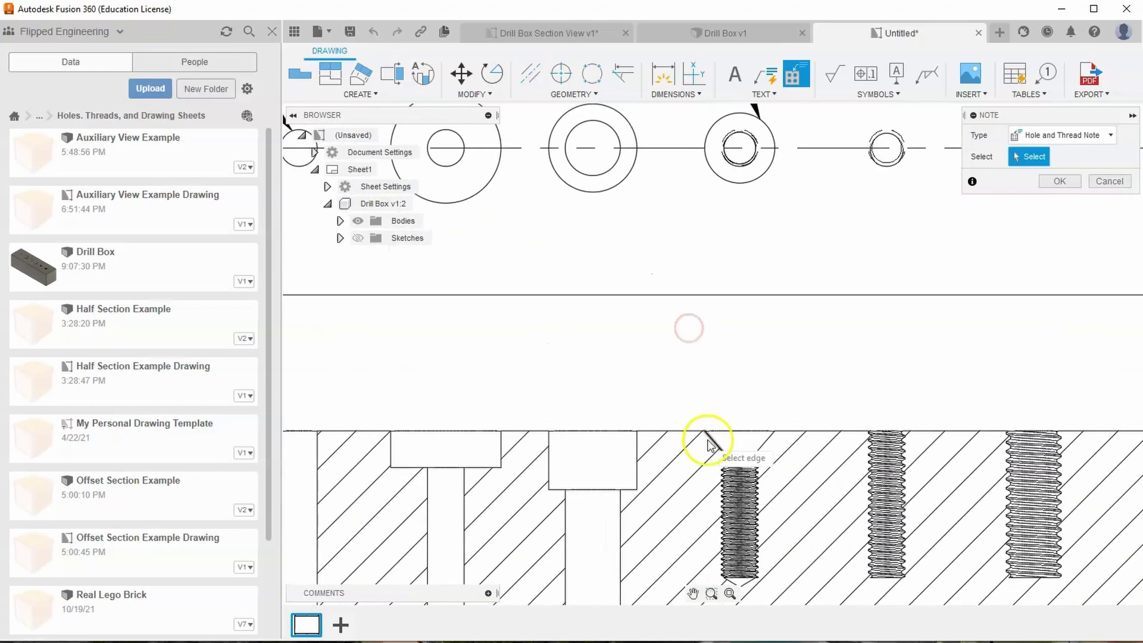
pyautogui.scroll(-5, 750, 458)
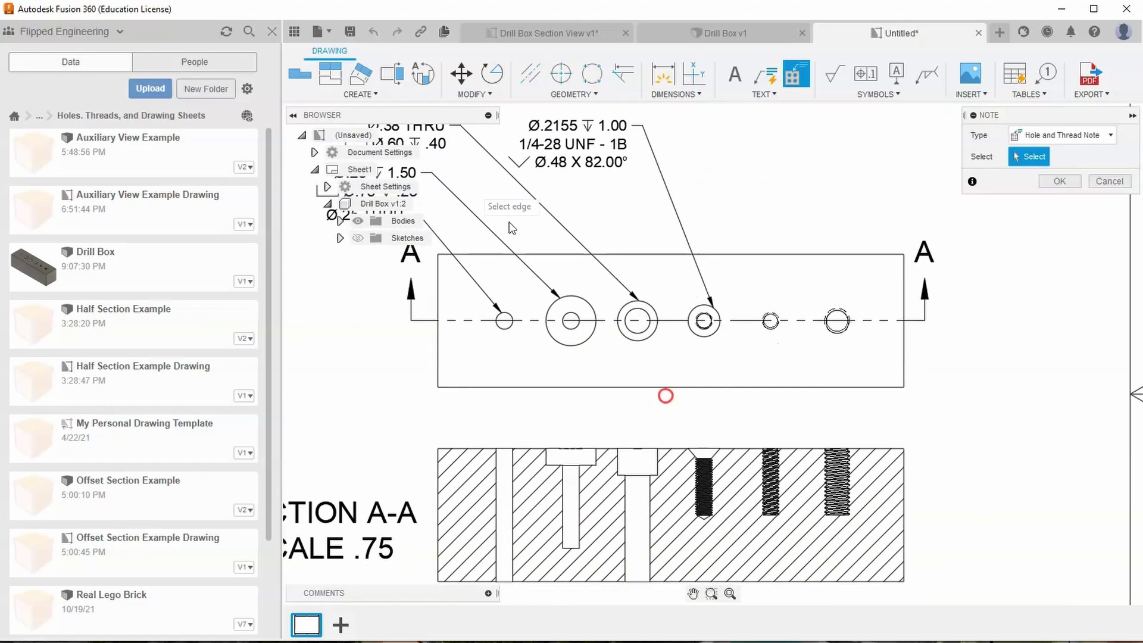
# Add the Ø.2015 1/4-20 UNC - 1B hole note to the fifth hole
pyautogui.click(1109, 181)
pyautogui.scroll(-2, 766, 209)
pyautogui.scroll(1, 774, 250)
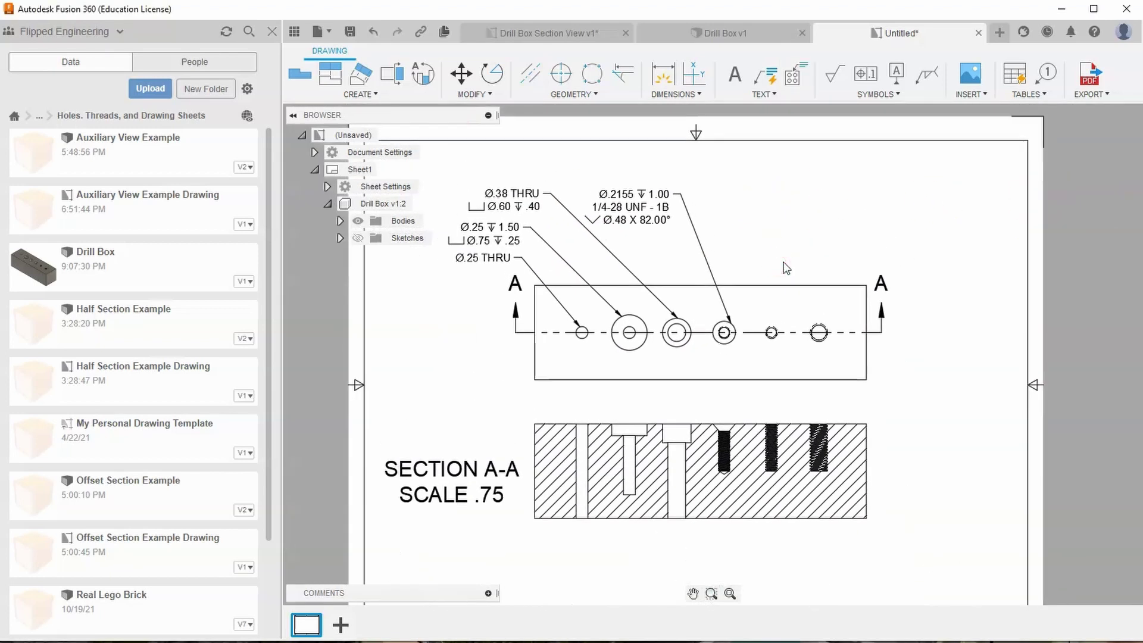
pyautogui.scroll(1, 749, 267)
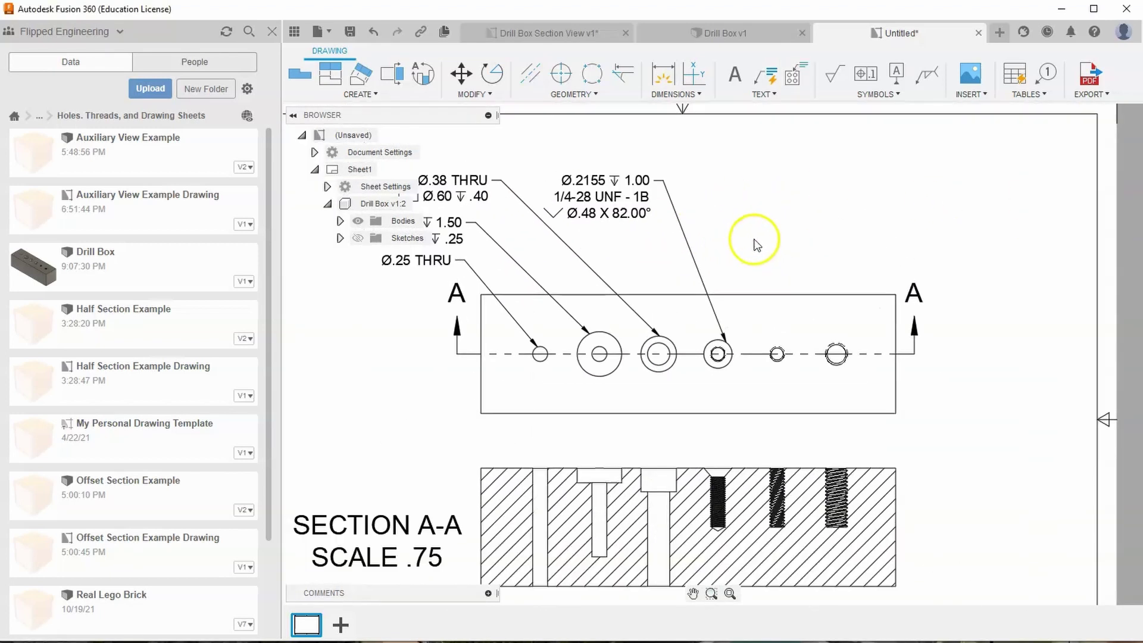
pyautogui.click(762, 94)
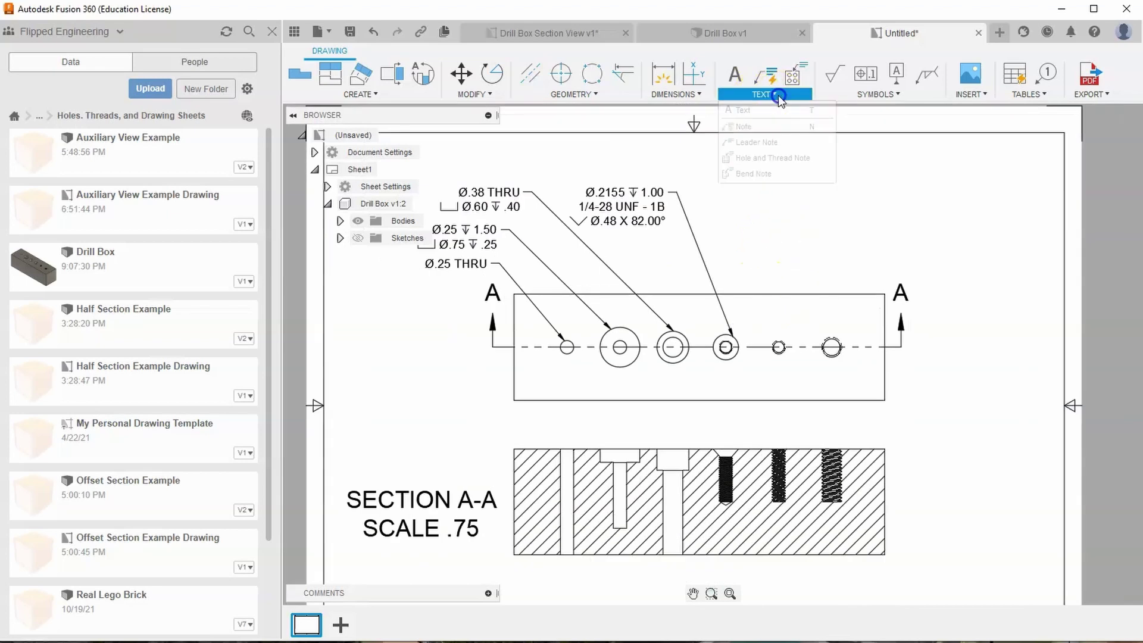
pyautogui.click(774, 156)
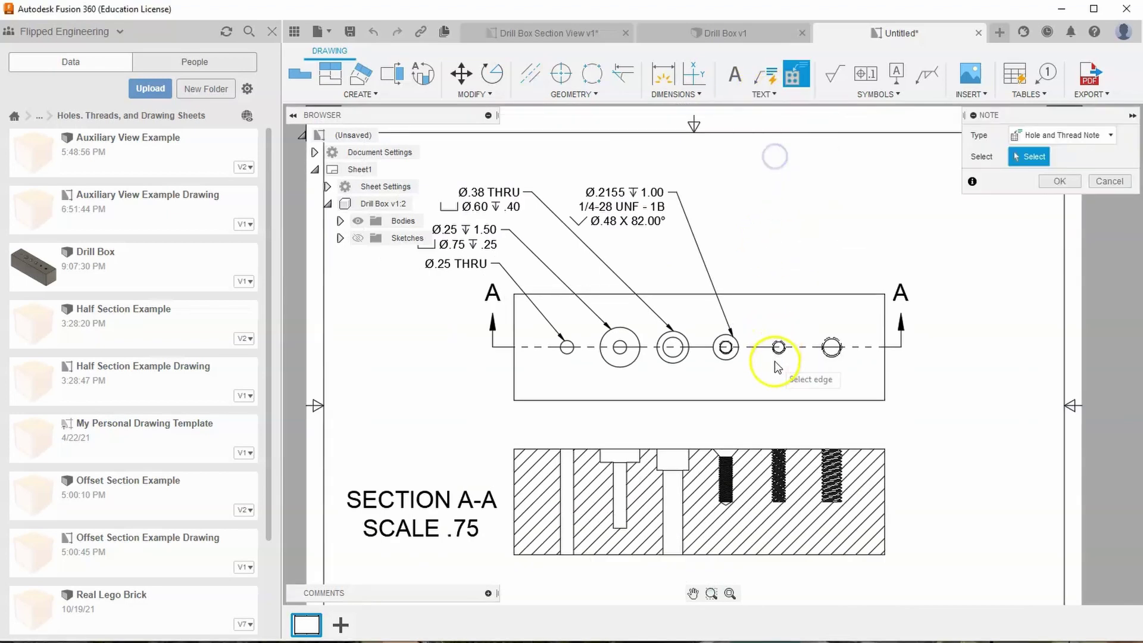
pyautogui.scroll(4, 775, 355)
pyautogui.click(780, 348)
pyautogui.scroll(-3, 748, 360)
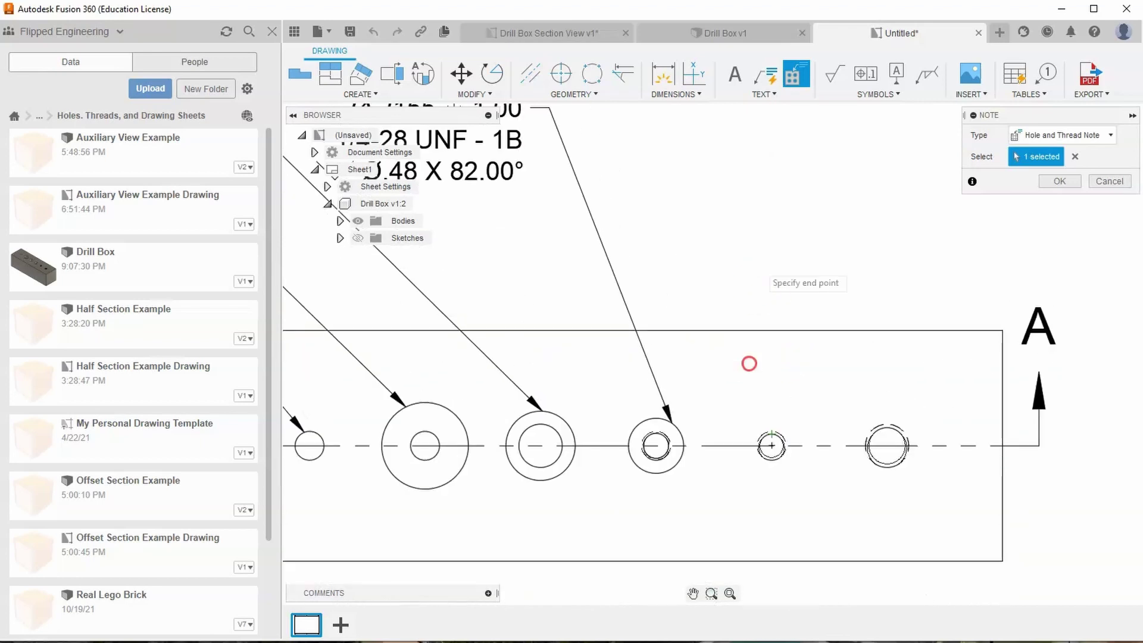
pyautogui.click(790, 145)
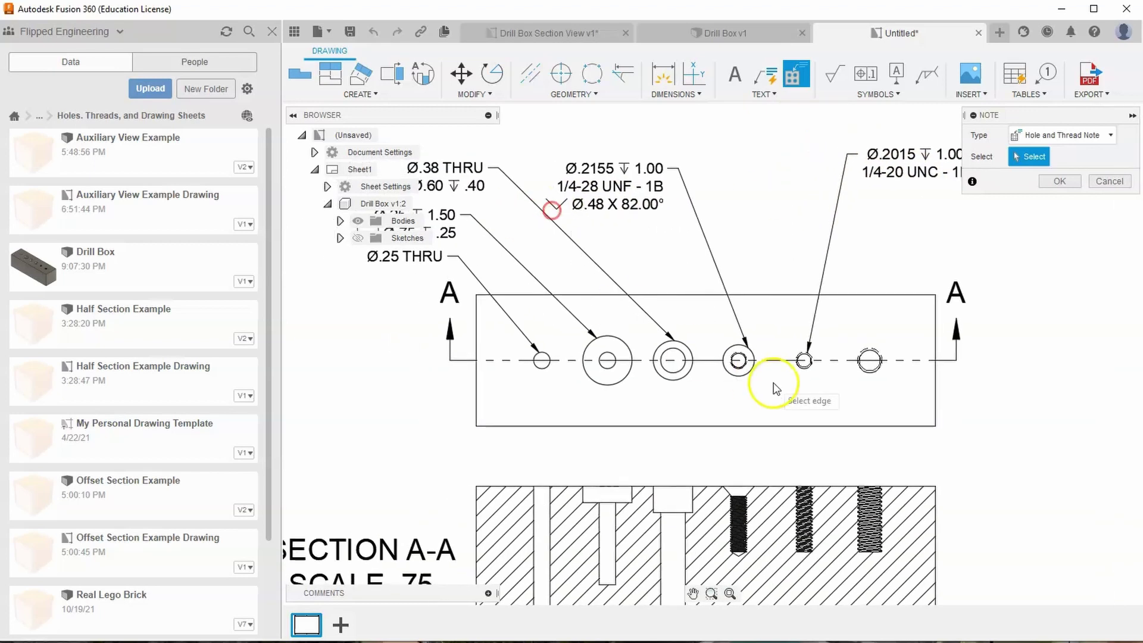
# Add the Ø.3140 3/8-16 UNC - 1B note to the rightmost hole and finish the notes
pyautogui.scroll(3, 774, 506)
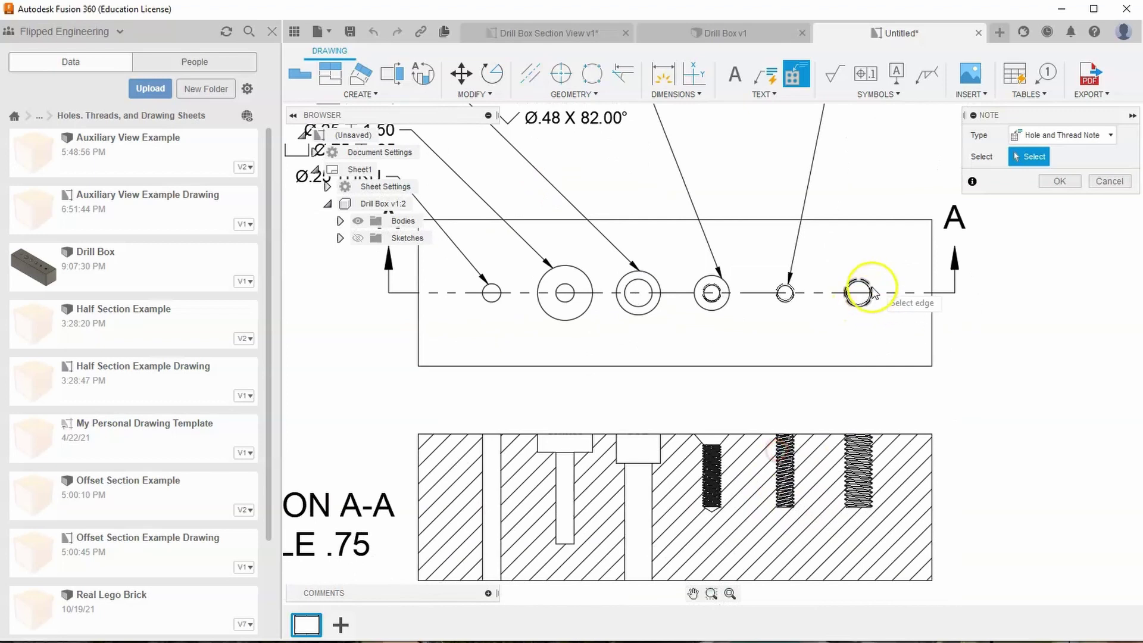
pyautogui.scroll(2, 864, 291)
pyautogui.click(868, 286)
pyautogui.scroll(-4, 851, 309)
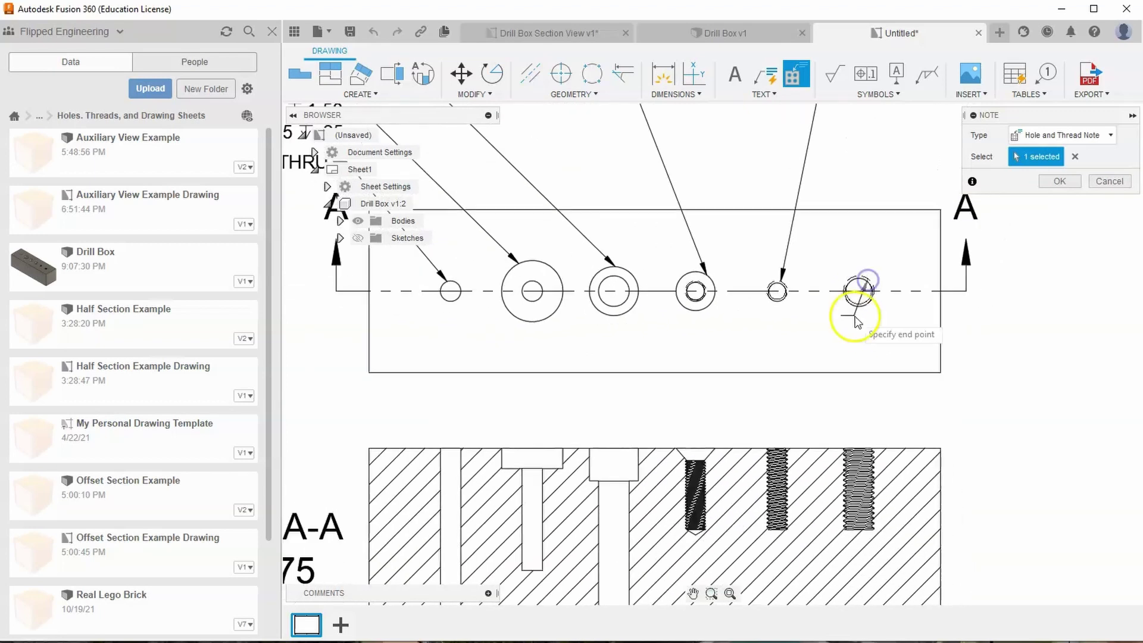
pyautogui.click(828, 156)
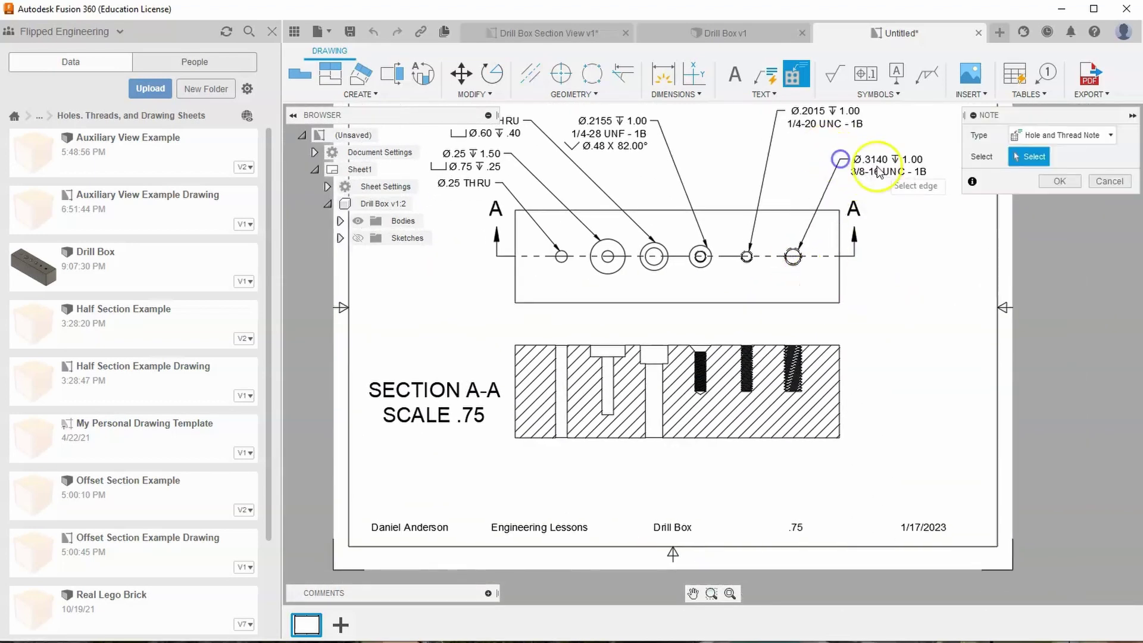
pyautogui.scroll(3, 807, 167)
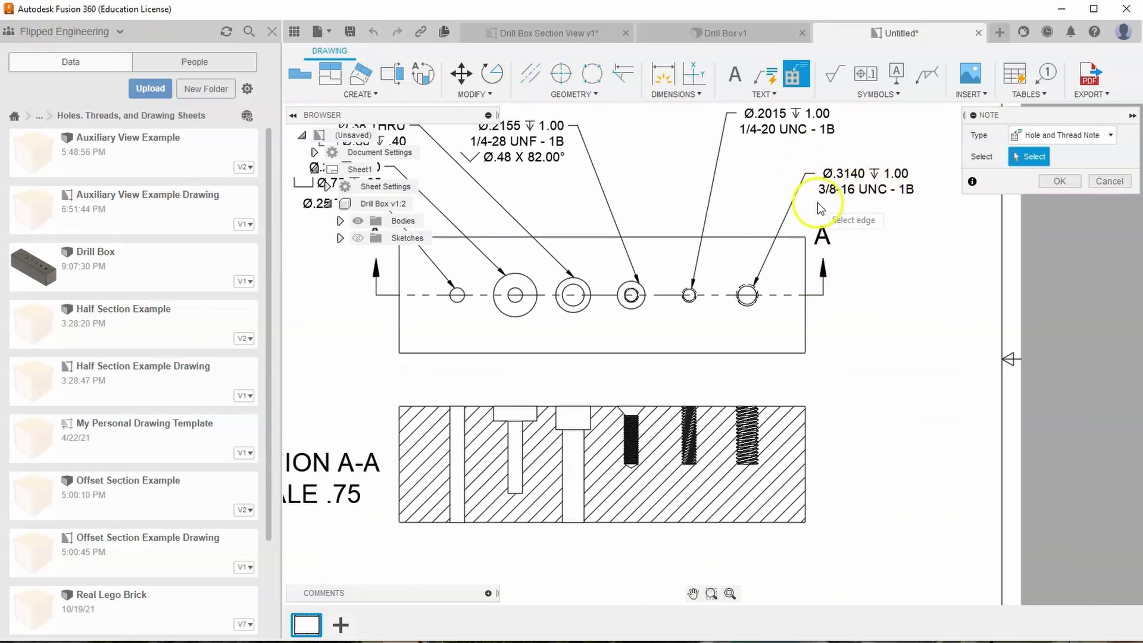
pyautogui.moveTo(763, 264); pyautogui.dragTo(709, 339, button='middle')
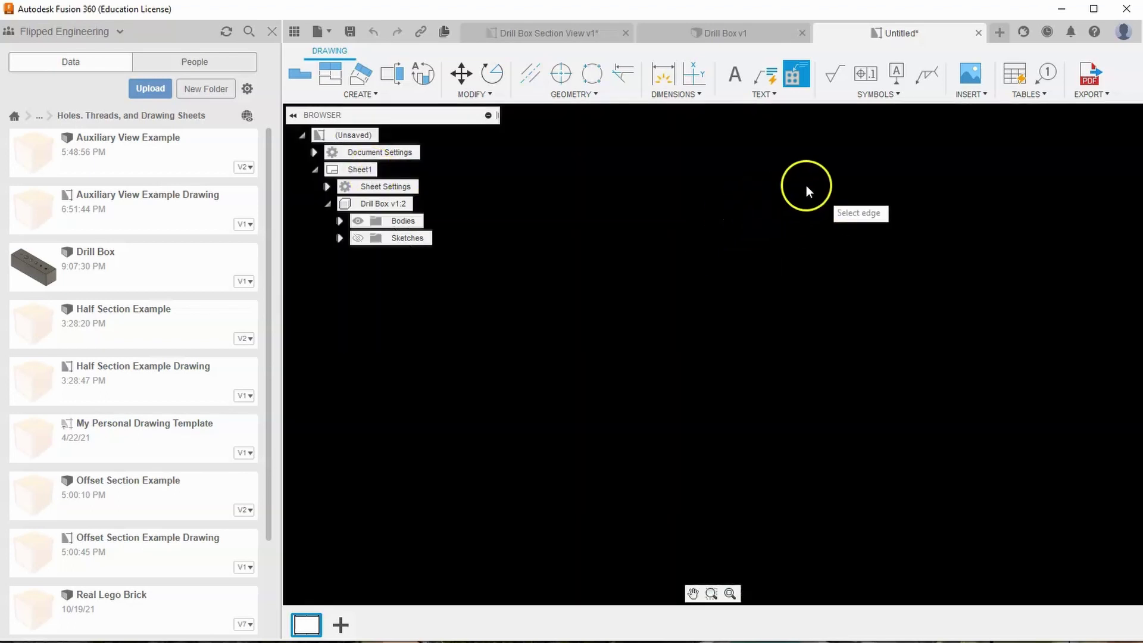
pyautogui.scroll(-2, 669, 375)
pyautogui.moveTo(669, 375); pyautogui.dragTo(724, 369, button='middle')
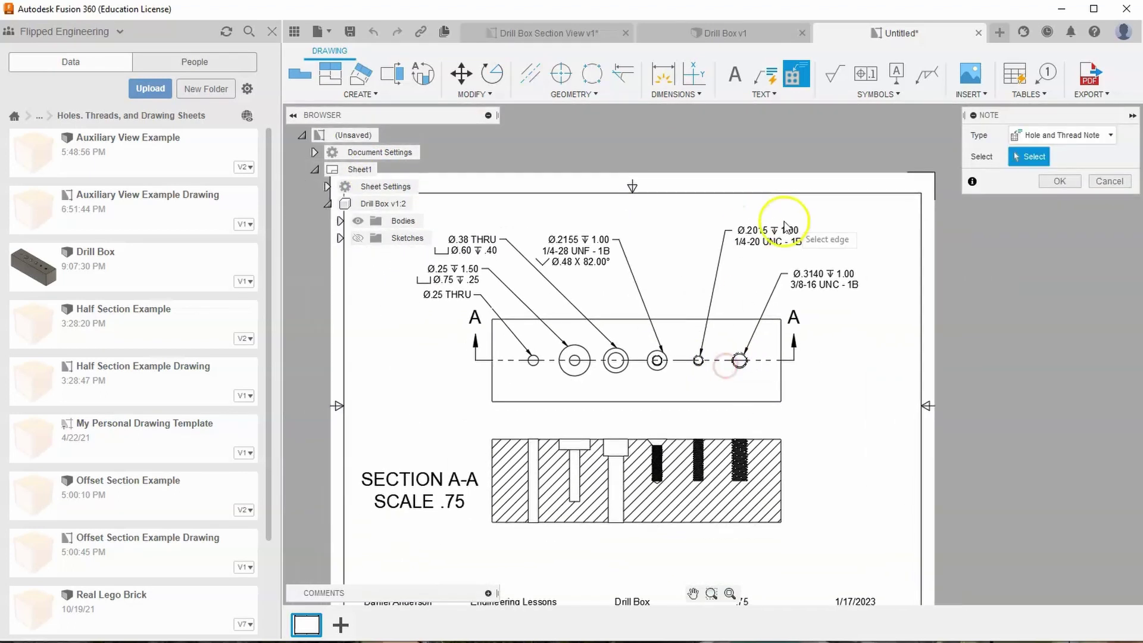
pyautogui.click(1060, 181)
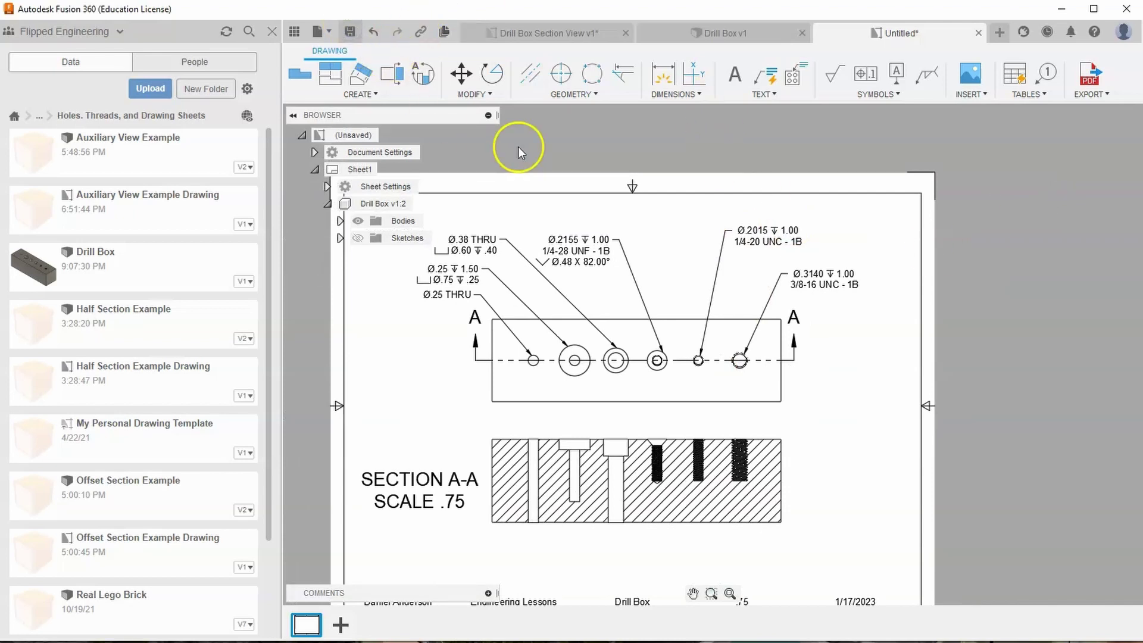
# Save the drawing as 'Drill Box Drawing Section View' in the Holes, Threads, and Drawing Sheets folder
pyautogui.hotkey('ctrl', 's')
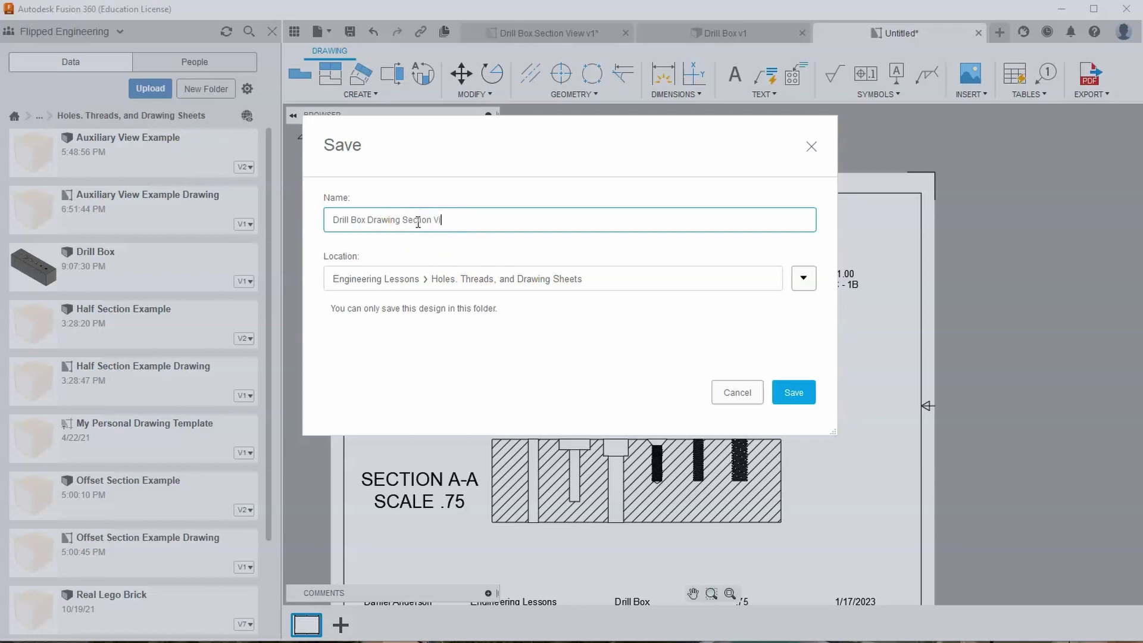
pyautogui.click(794, 392)
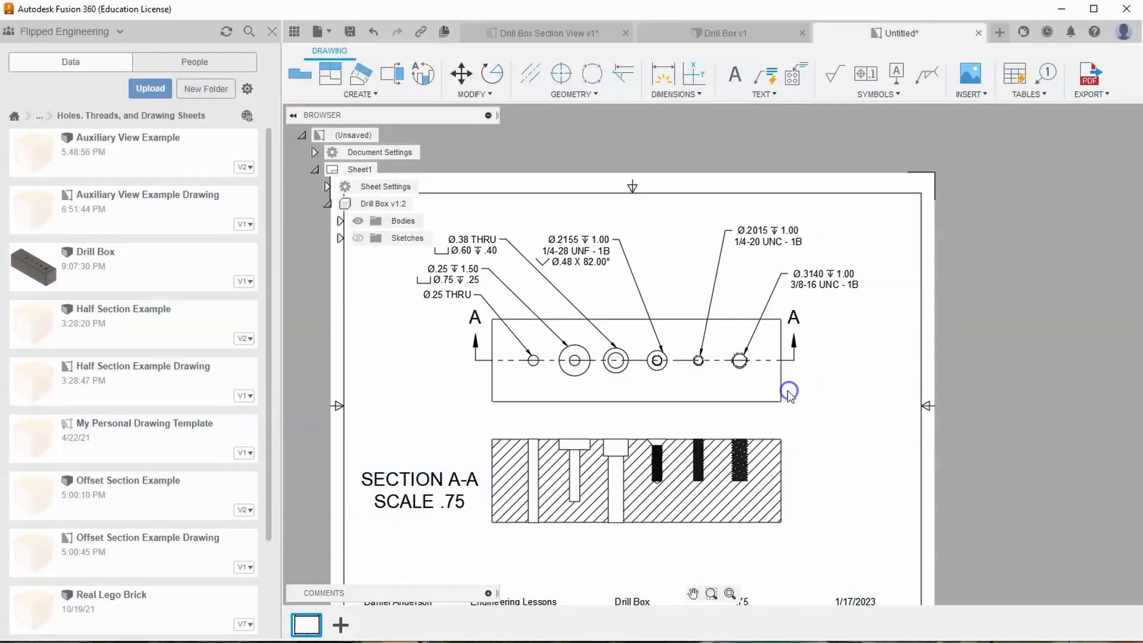